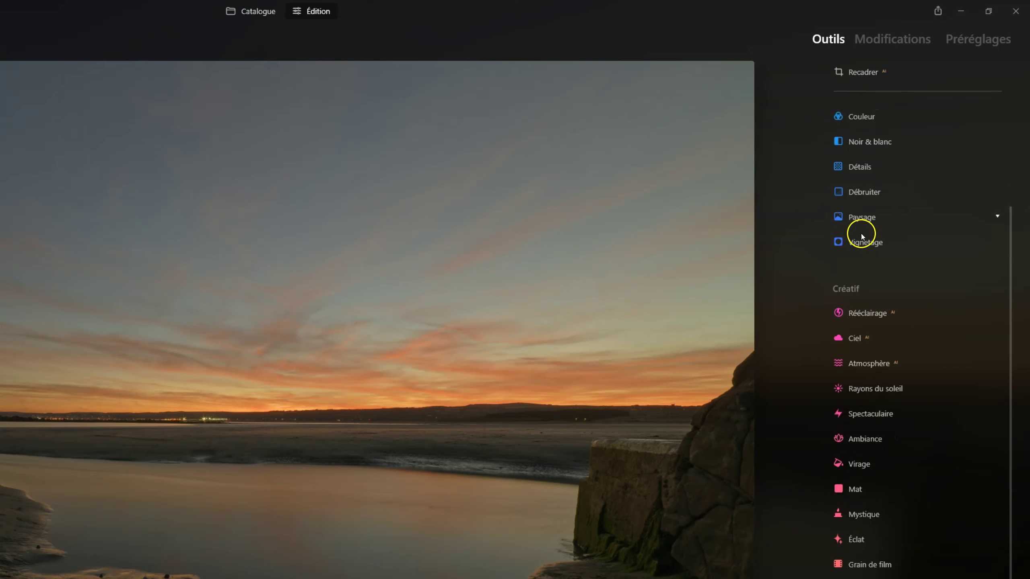
Show the Préréglages panel listing presets suggested for the sunset photo, like Paysages and Ciel chargé
scroll(862, 232, "down", 2)
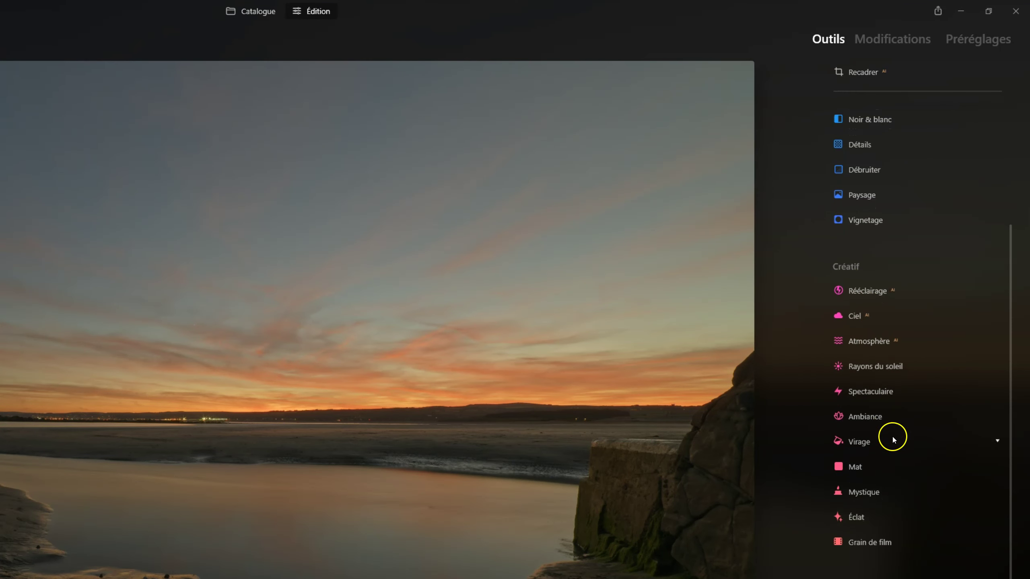
scroll(876, 543, "up", 2)
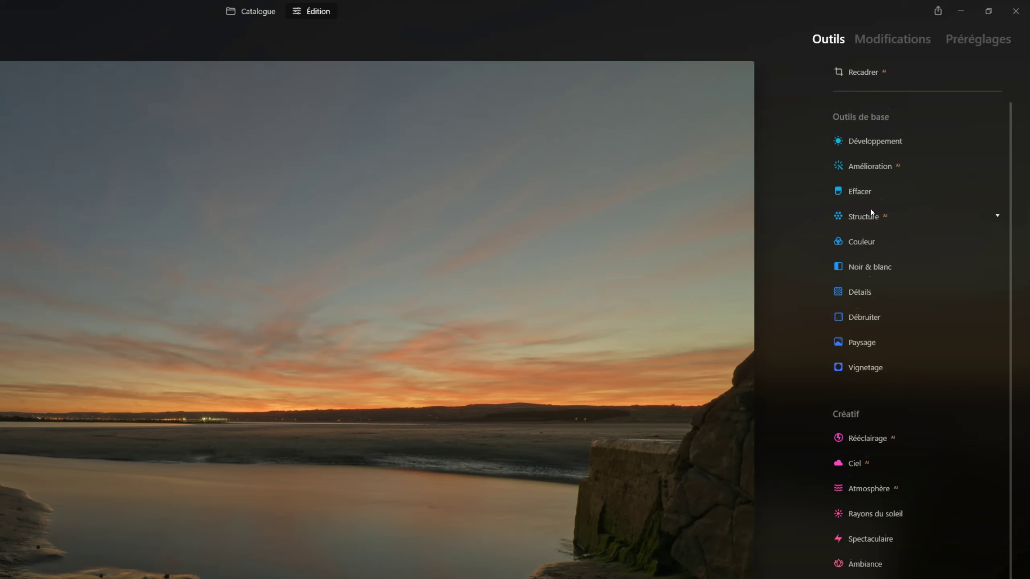
left_click(896, 41)
Leave the presets and return to the Outils list of Développement, Amélioration, Structure and Créatif tools
left_click(981, 39)
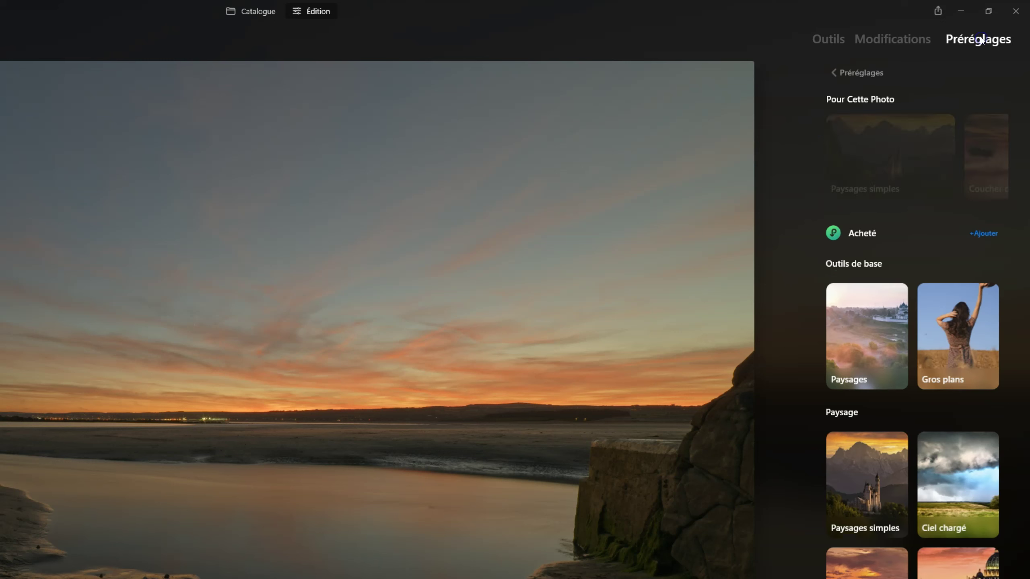
left_click(980, 39)
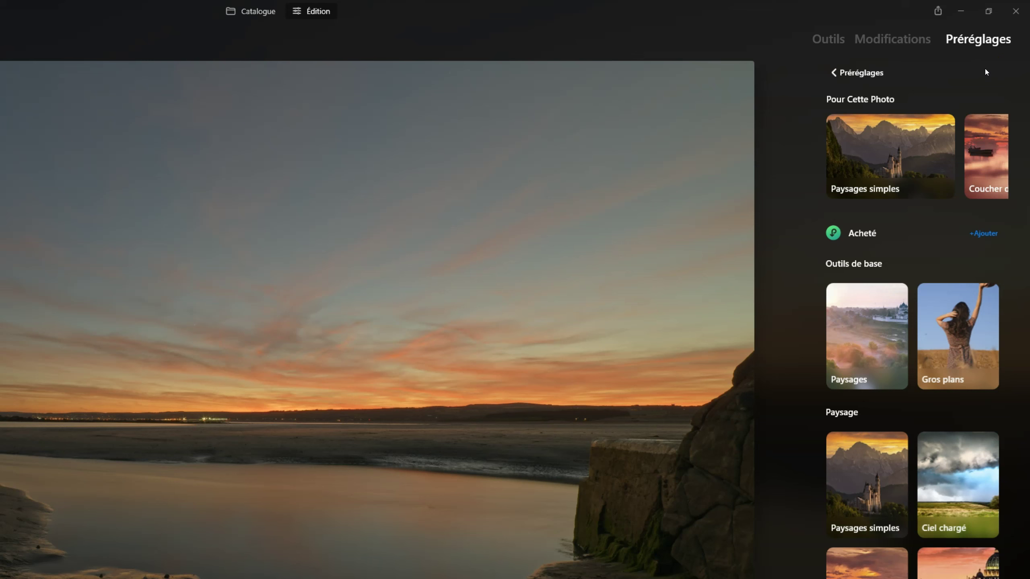
left_click(827, 39)
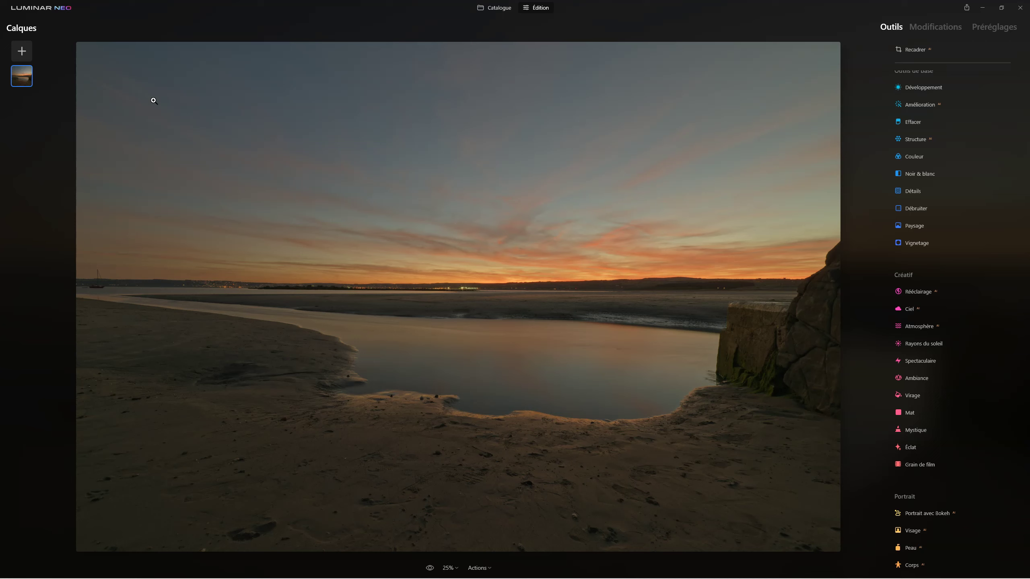
left_click(158, 87)
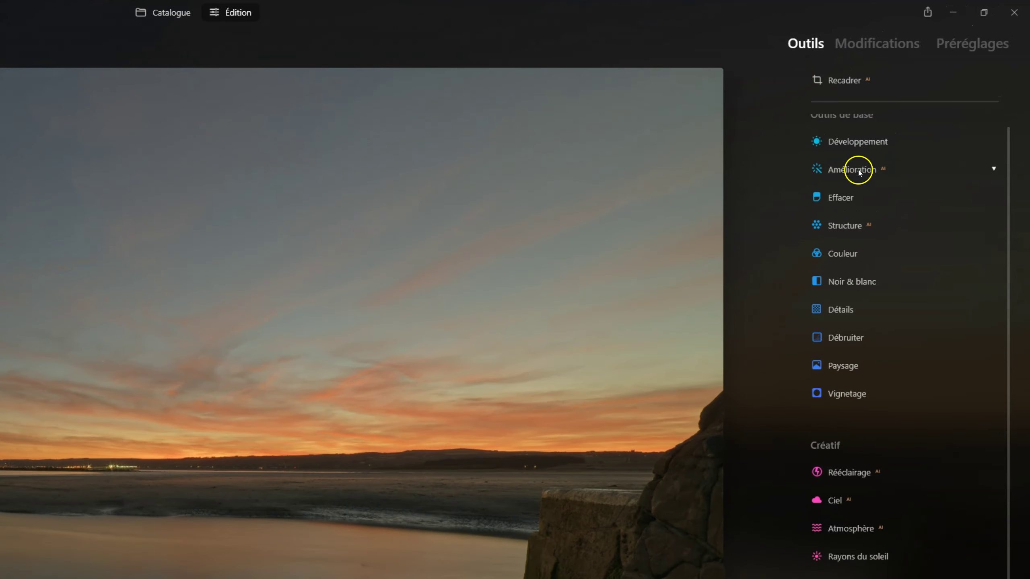
Raise Amélioration Accent to 52 and add a Masque peinture with the paint-in brush
left_click(917, 109)
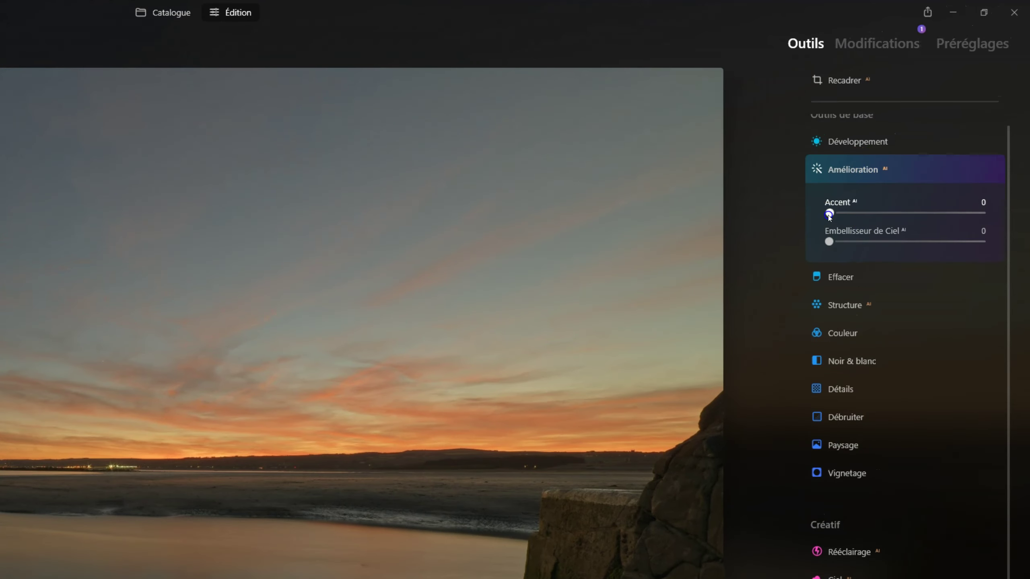
left_click_drag(829, 213, 910, 213)
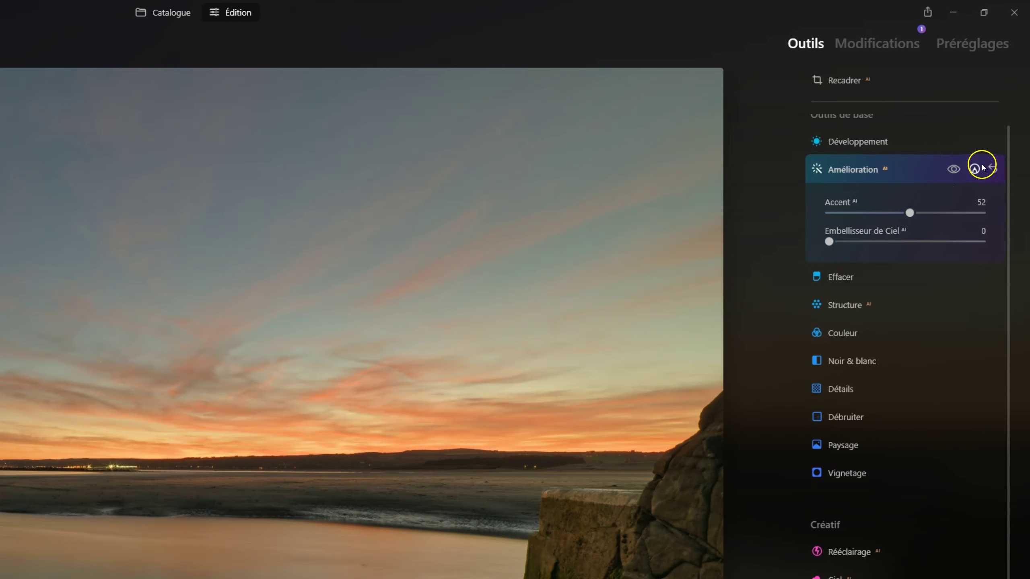
left_click(974, 169)
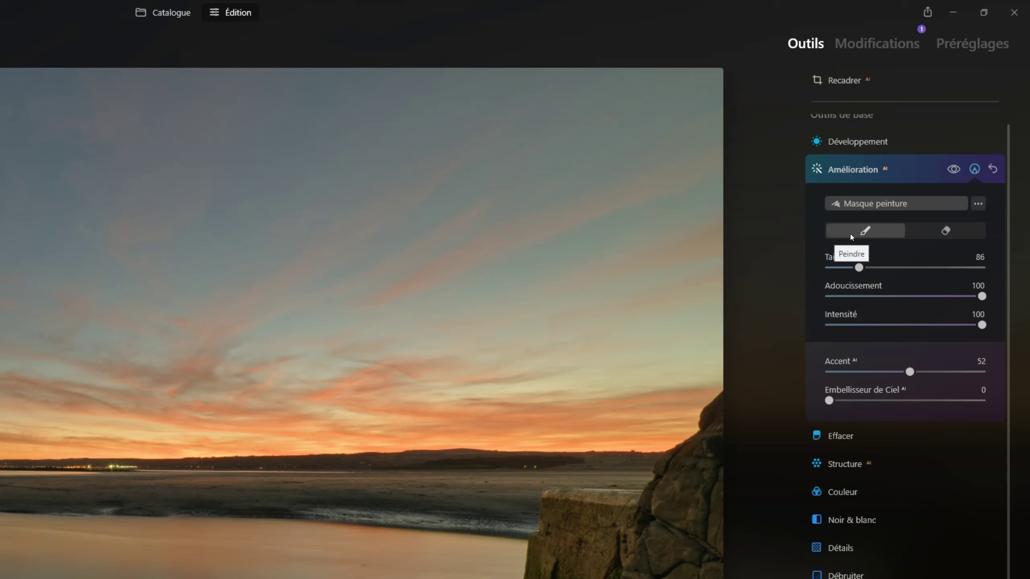
left_click(876, 238)
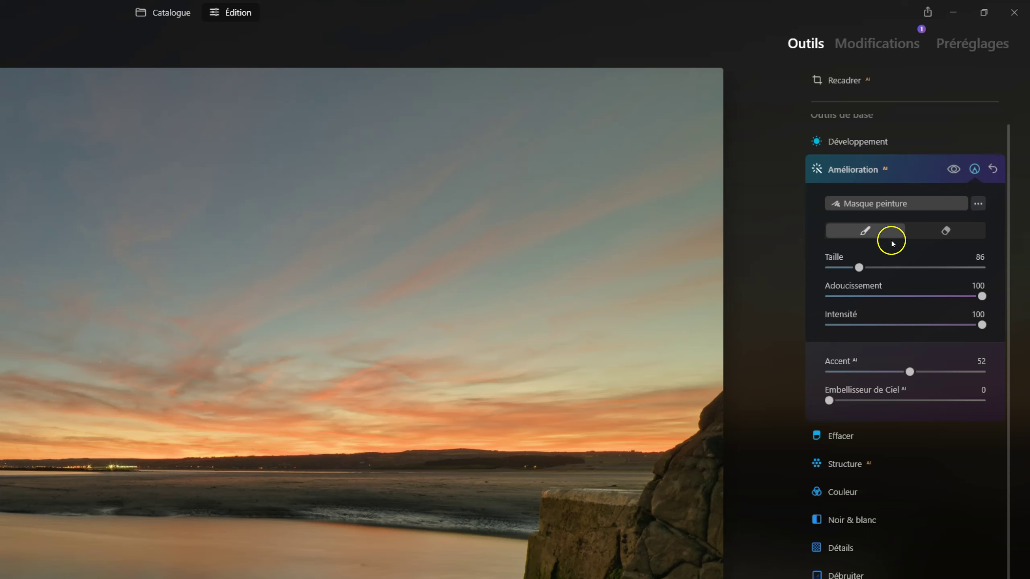
left_click(993, 169)
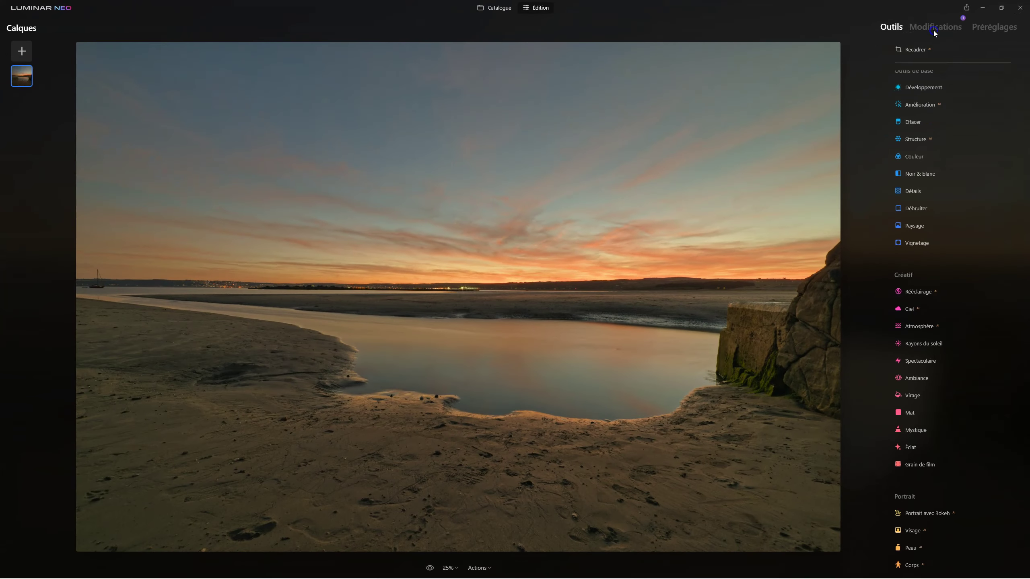
left_click(933, 31)
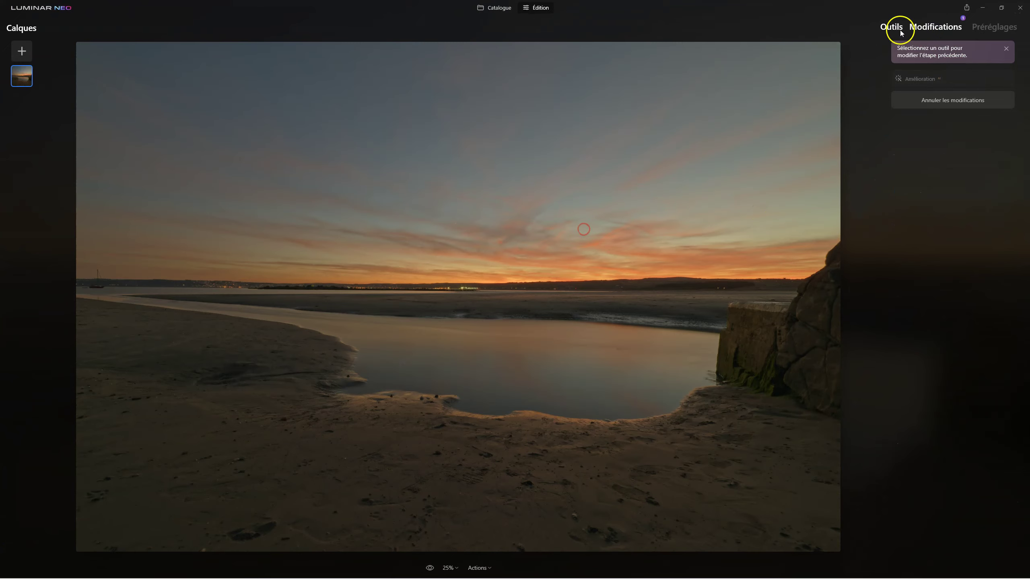
left_click(896, 29)
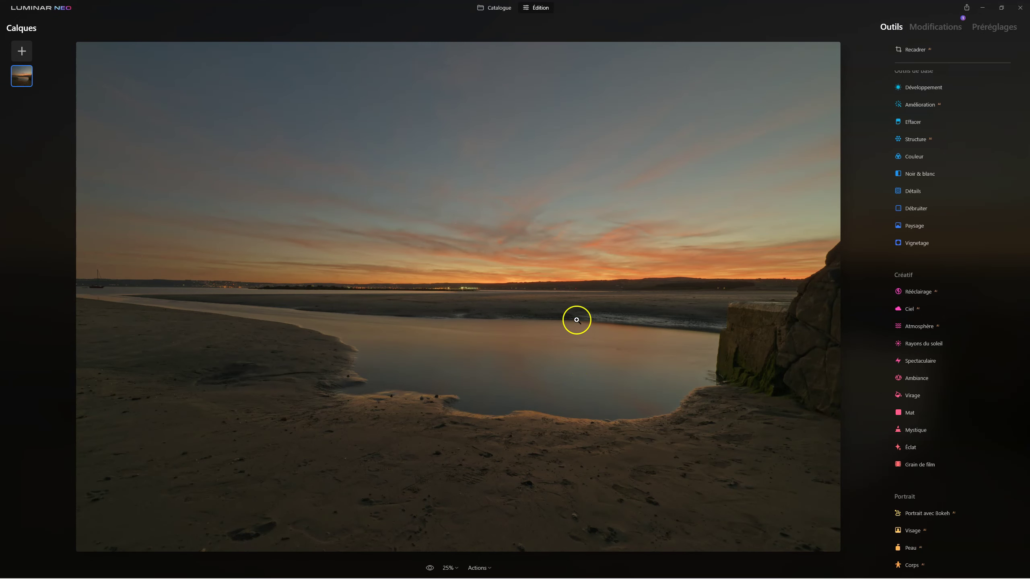
left_click(471, 397)
left_click(466, 447)
left_click(512, 490)
left_click(480, 498)
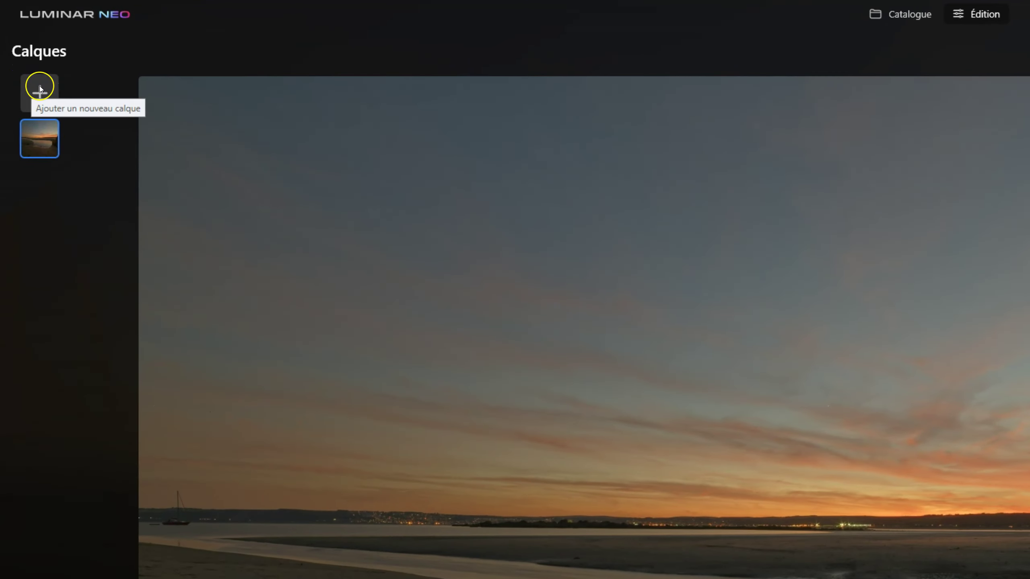
Add the _DSC1378_DxO image from disk as a new top layer
left_click(40, 90)
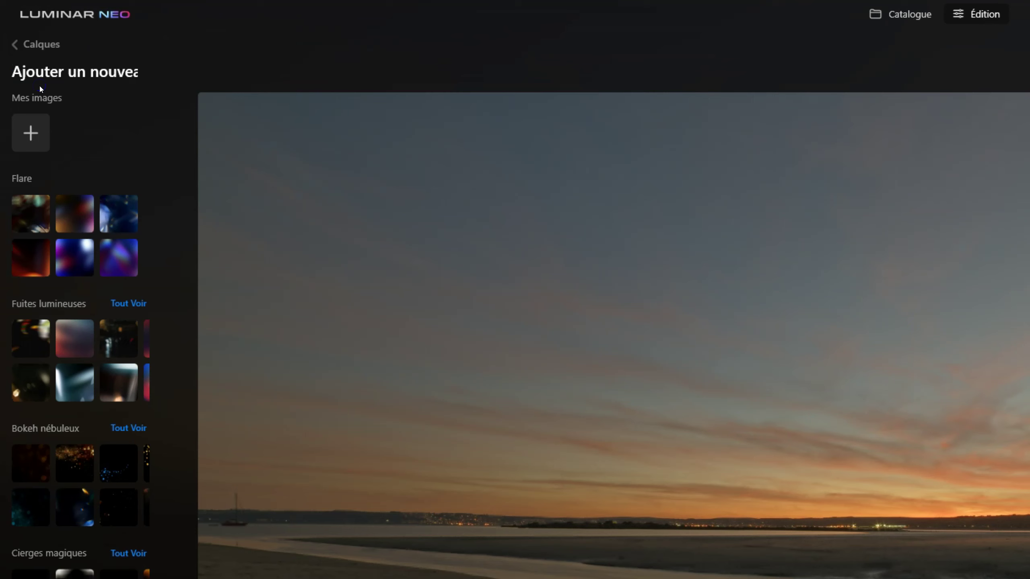
left_click(33, 133)
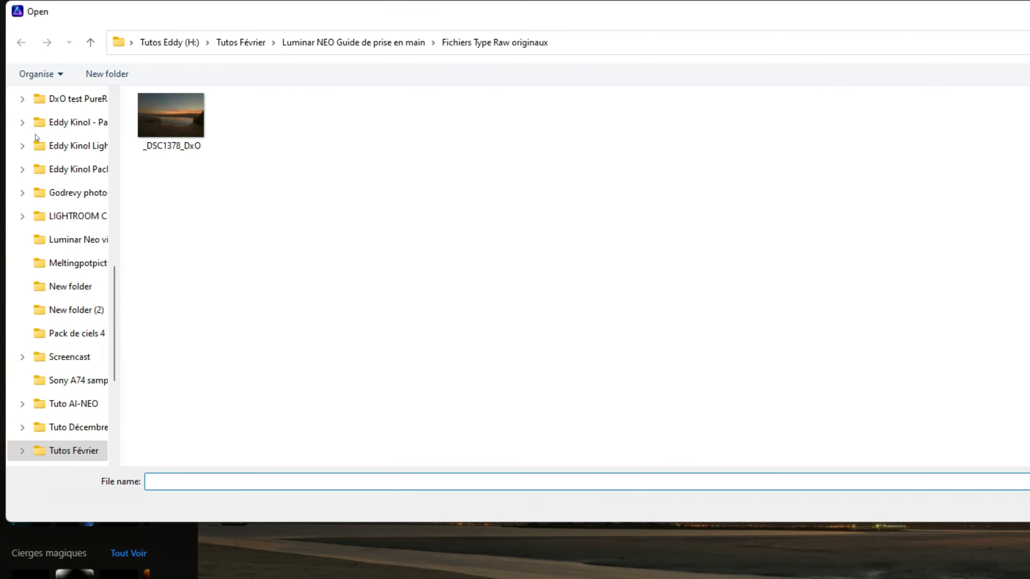
left_click(172, 122)
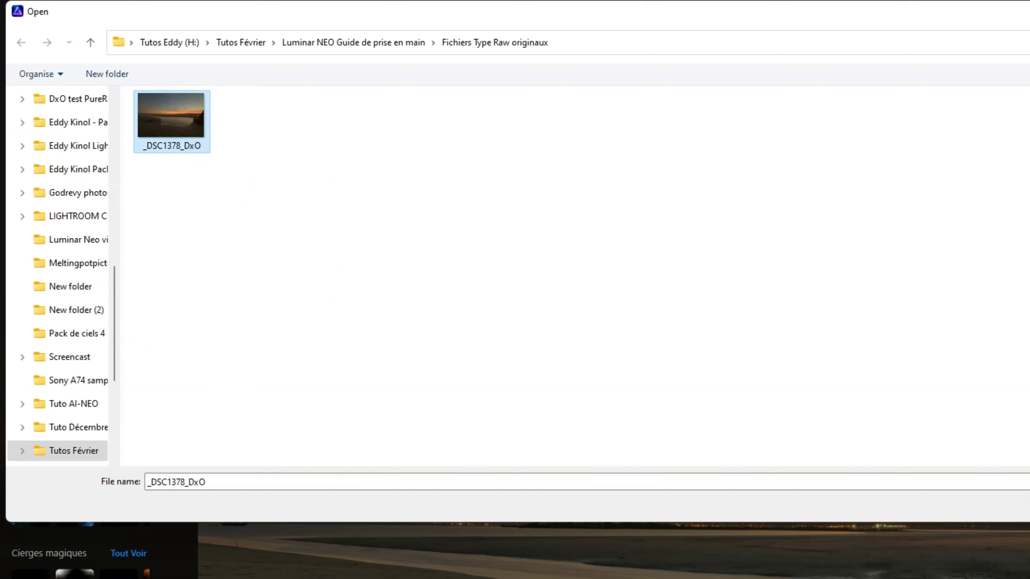
key("Return")
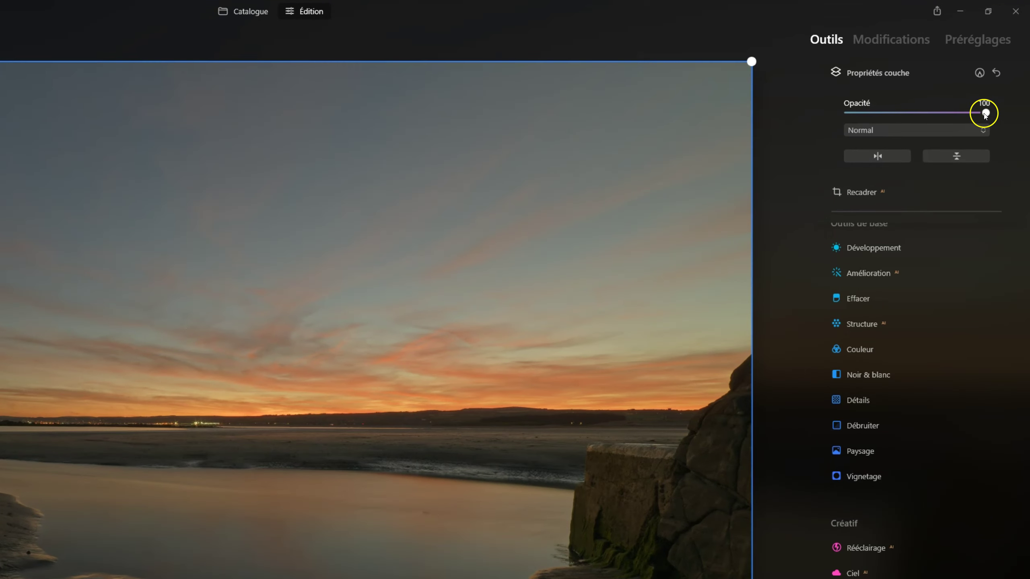
Leave the new top layer at 100 opacity and show its suggested presets
left_click_drag(985, 114, 744, 110)
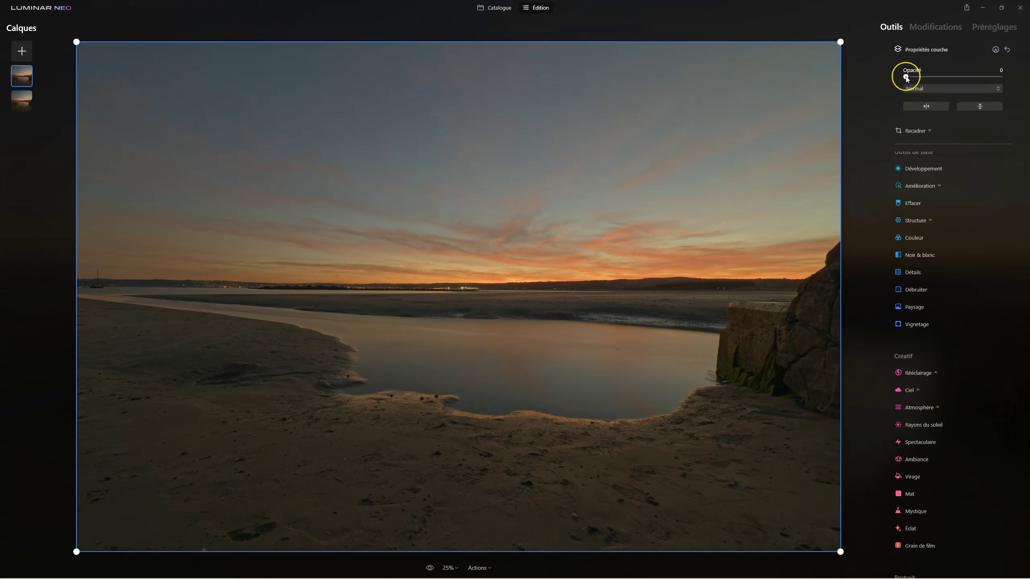
left_click_drag(902, 77, 1027, 77)
left_click(994, 27)
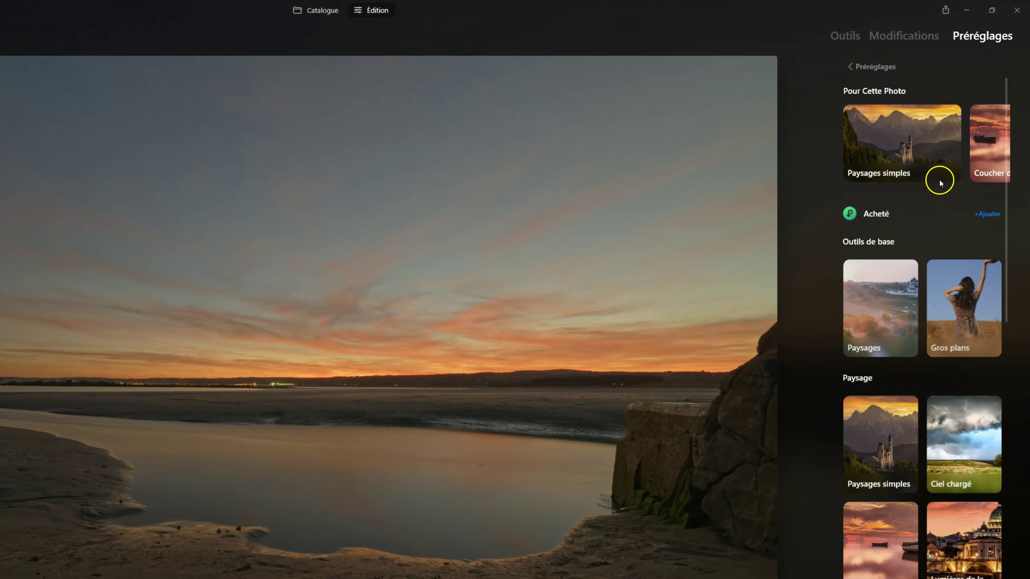
Apply the Coucher de soleil 'Pellicule mythique' preset at 100 and show the layer properties
left_click(997, 146)
left_click(908, 144)
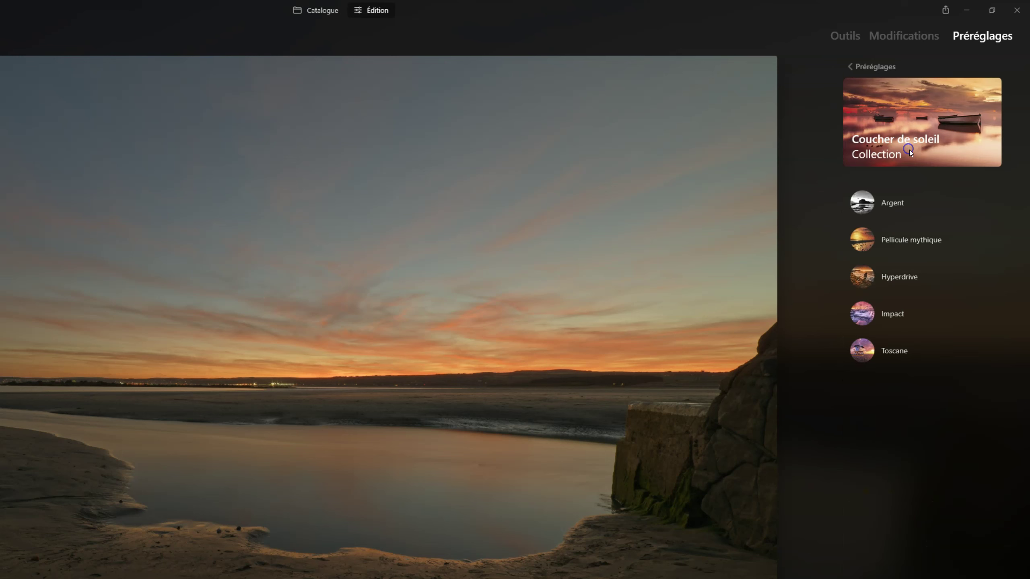
left_click(958, 247)
left_click(862, 239)
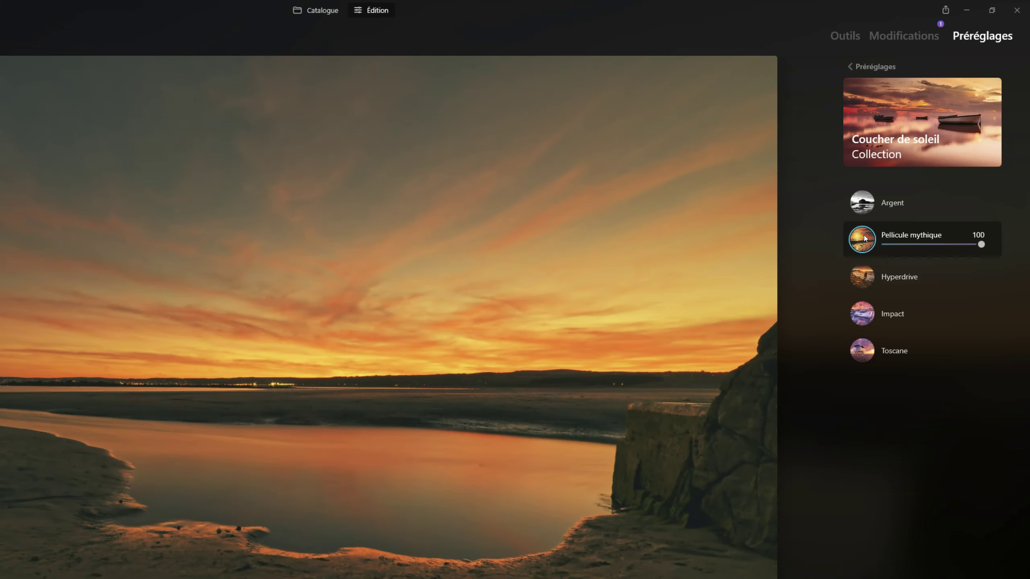
left_click_drag(981, 244, 864, 251)
left_click_drag(961, 248, 1028, 249)
left_click(843, 37)
left_click(896, 67)
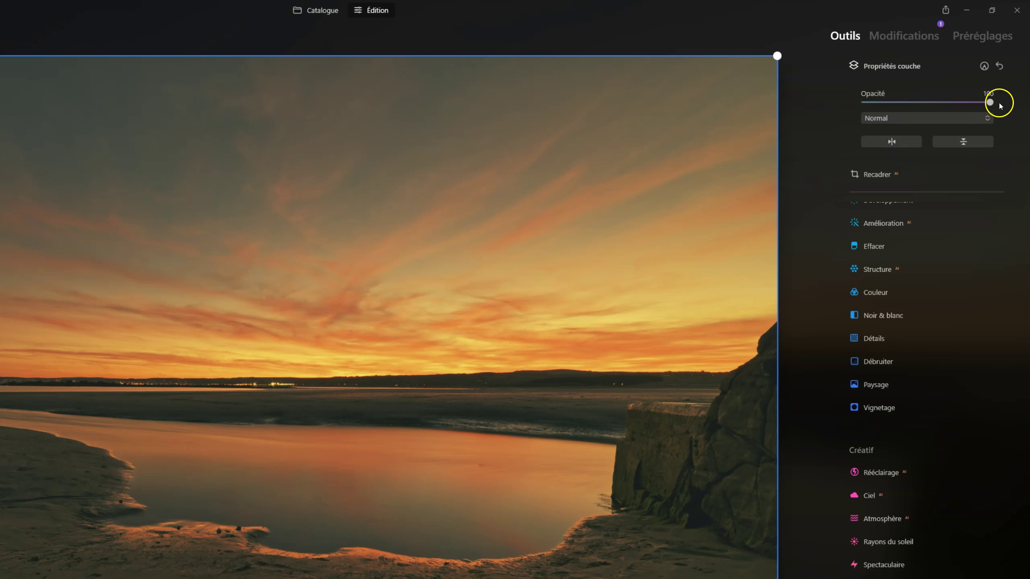
Try top-layer opacities of 95, 48 and 14, then settle on 100
left_click_drag(990, 103, 859, 106)
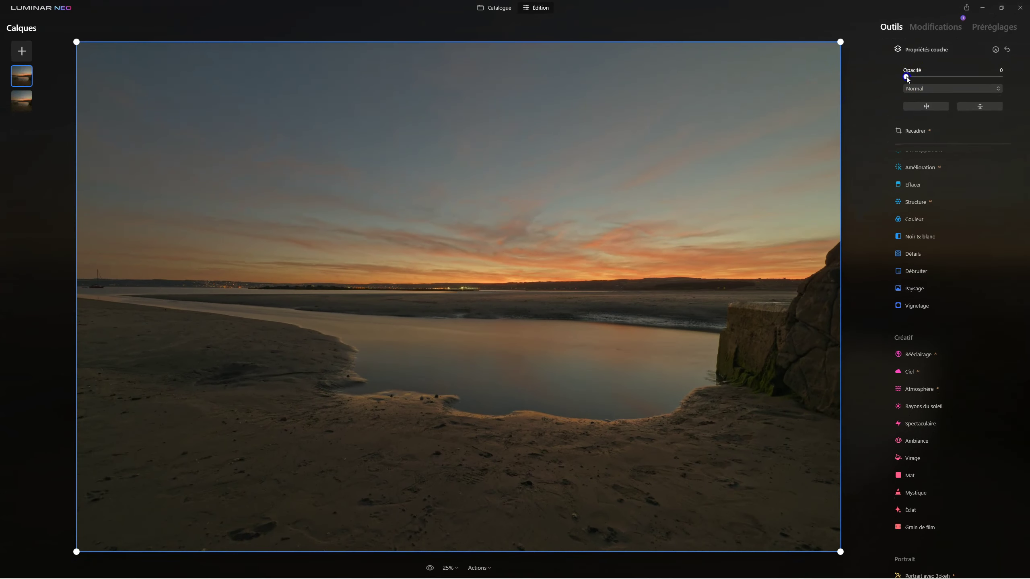
left_click_drag(915, 81, 958, 77)
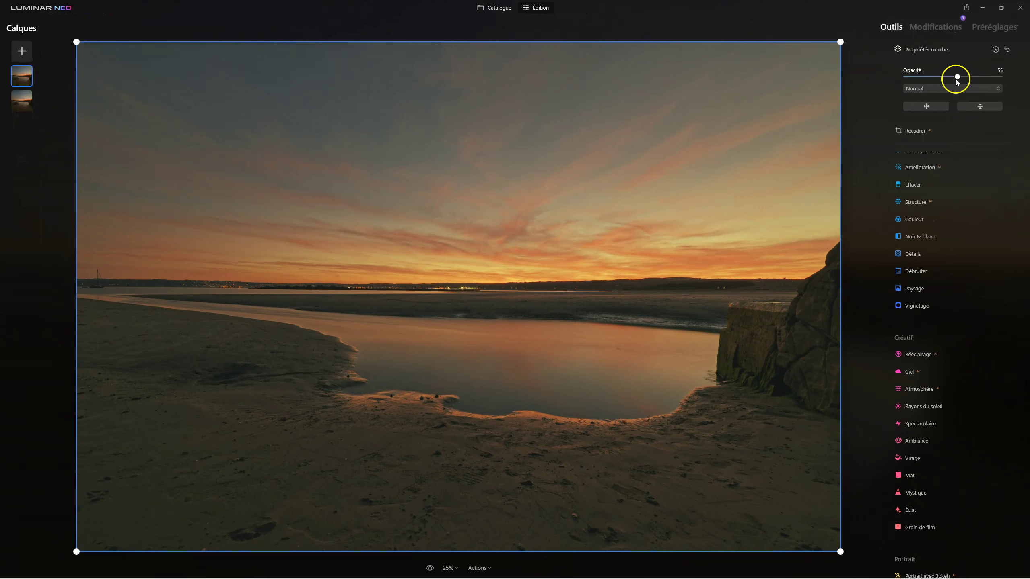
mouse_move(958, 77)
left_mouse_down()
mouse_move(863, 78)
mouse_move(941, 78)
left_mouse_up()
left_click_drag(940, 77, 907, 78)
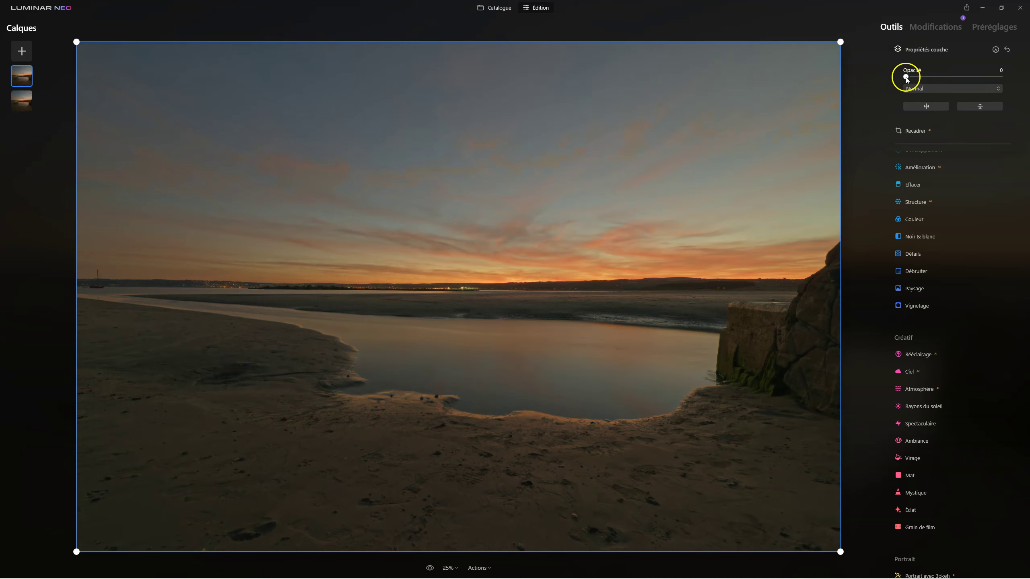
left_click_drag(907, 78, 947, 78)
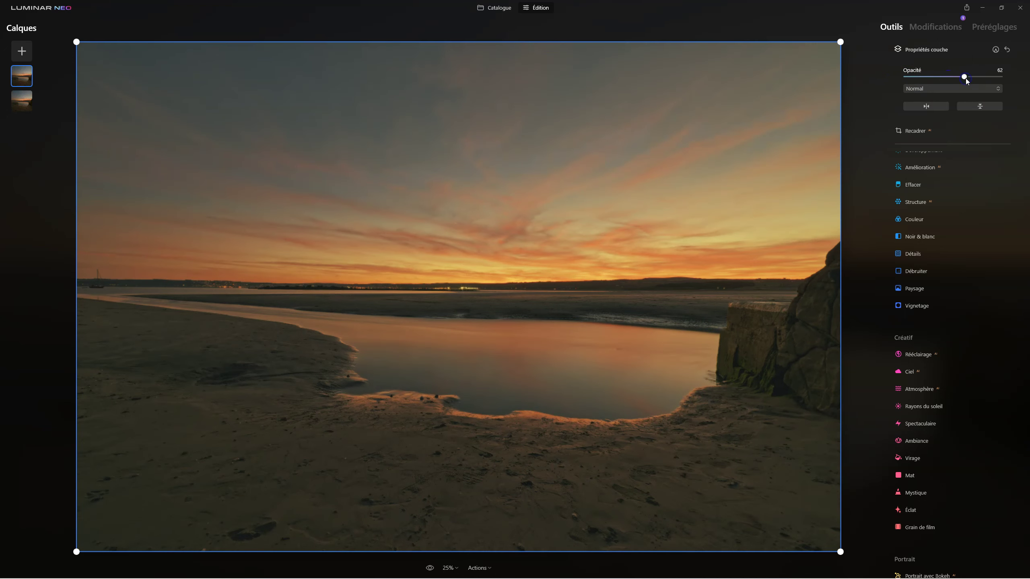
left_click_drag(947, 78, 1028, 80)
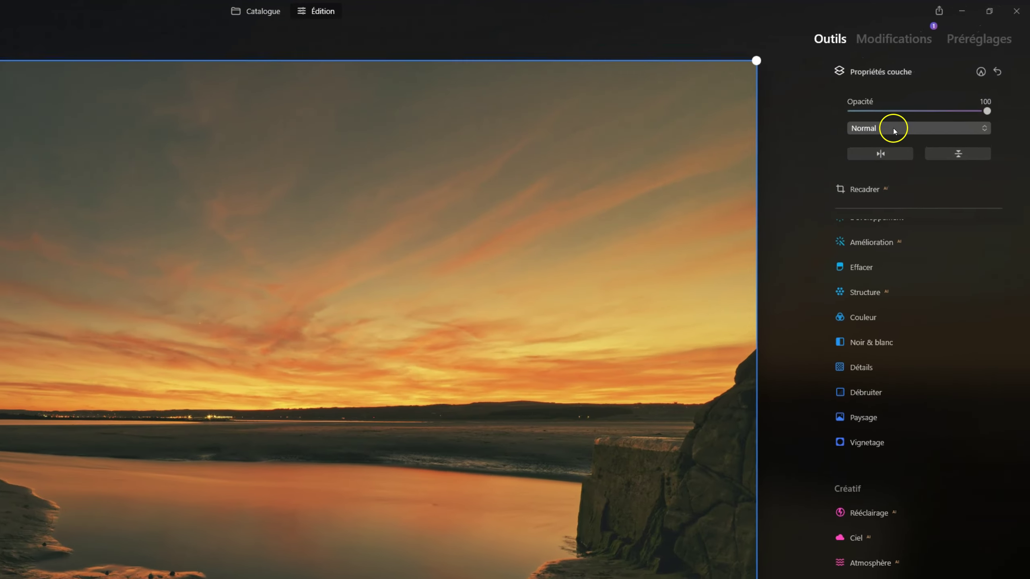
Show the blend-mode list for the upper layer, currently Normal at 100 opacity
left_click(935, 89)
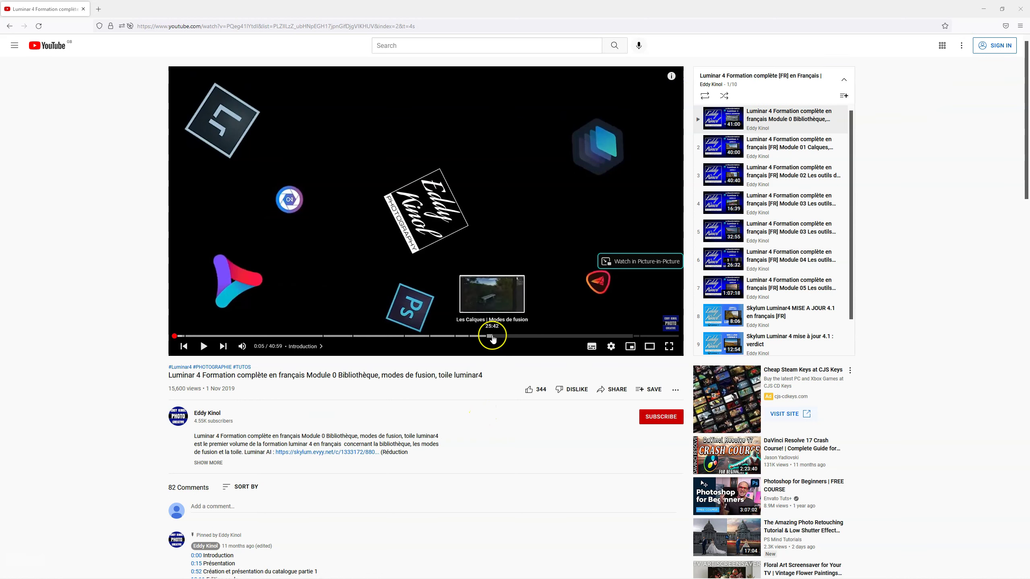
Preview the 'Les Calques | Modes de fusion' chapter, then move to the playlist's Module 01 video
left_click(321, 347)
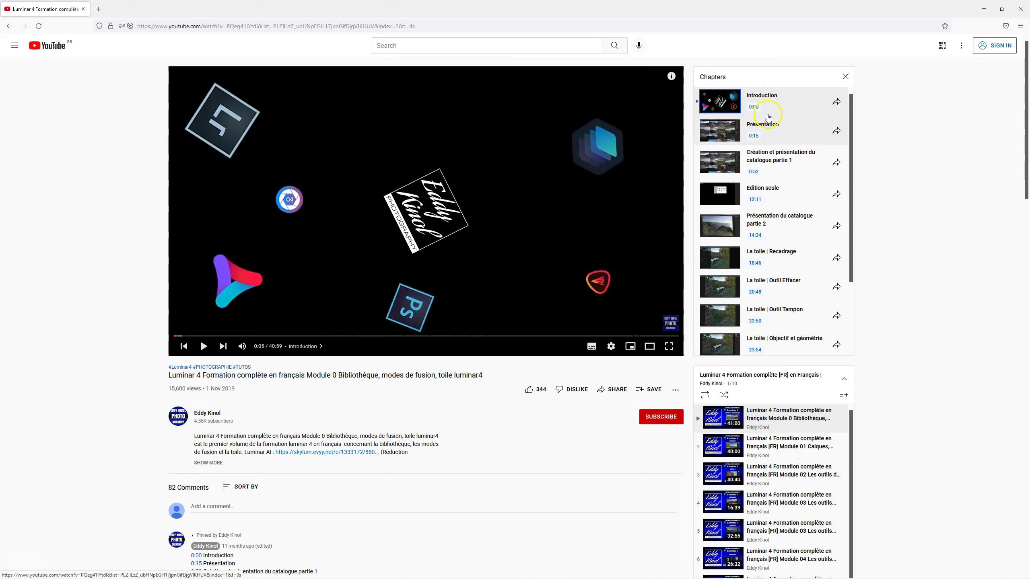
scroll(781, 173, "down", 2)
scroll(785, 175, "down", 2)
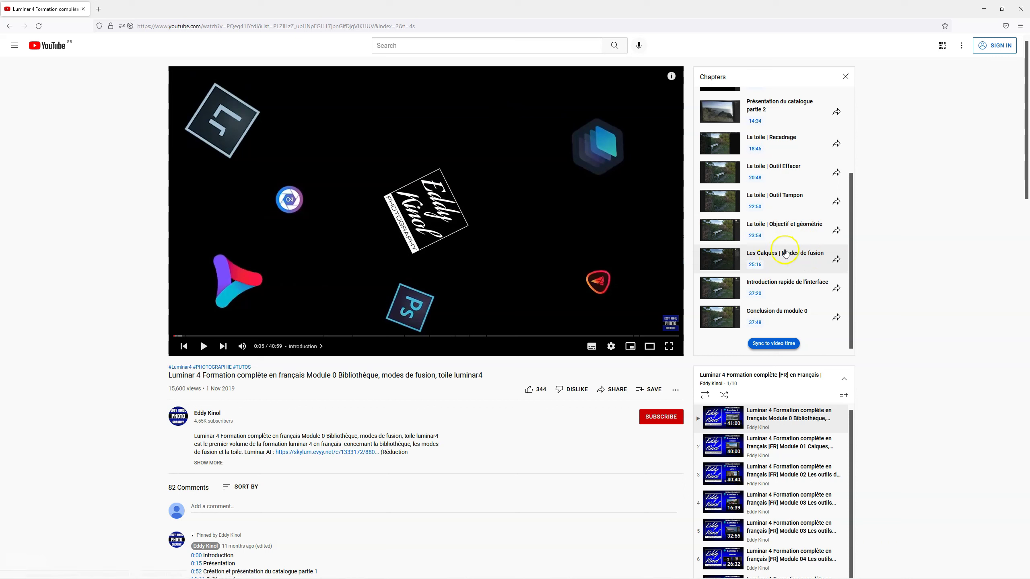
left_click(787, 254)
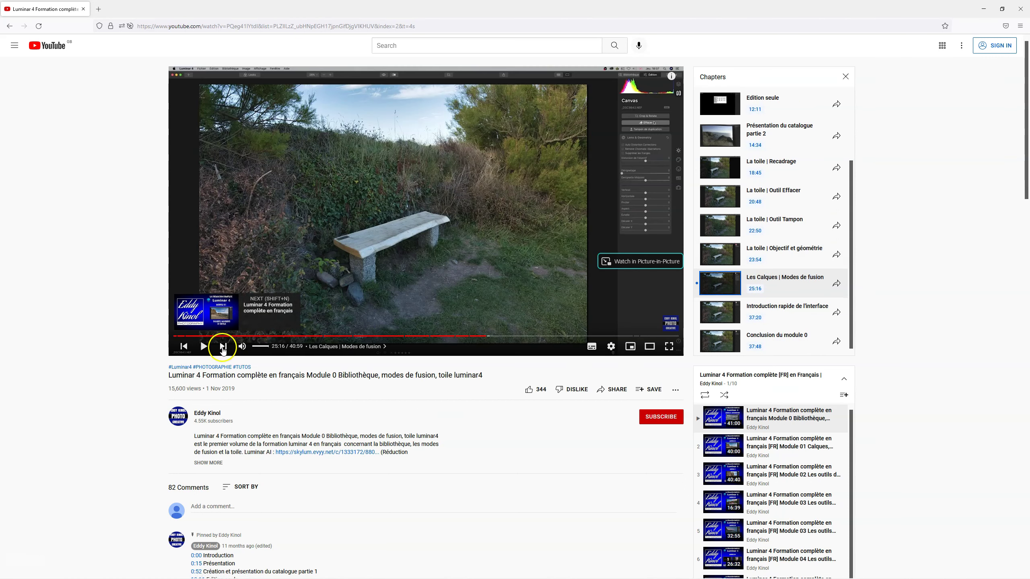
left_click(205, 346)
mouse_move(426, 210)
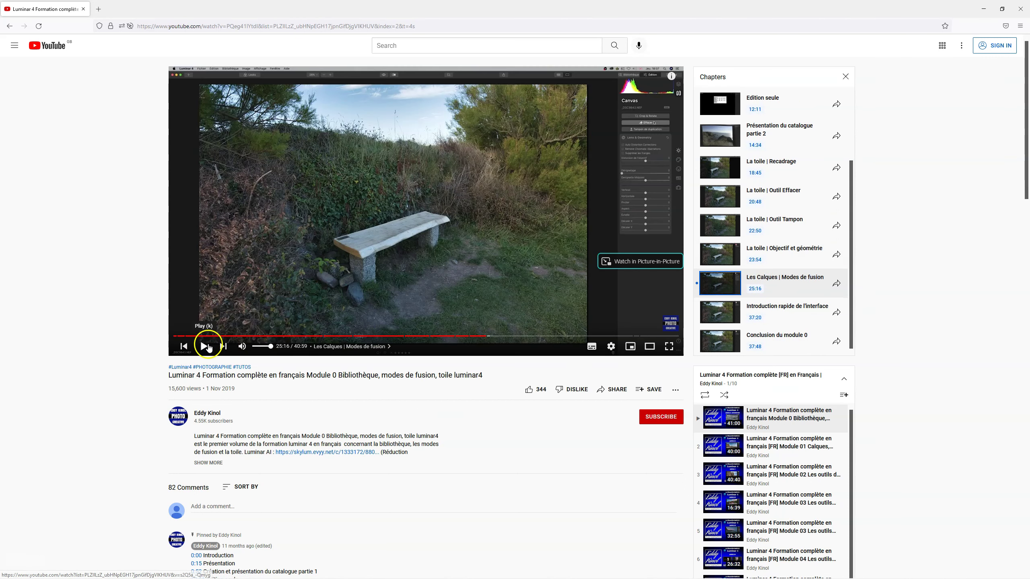
left_click(210, 348)
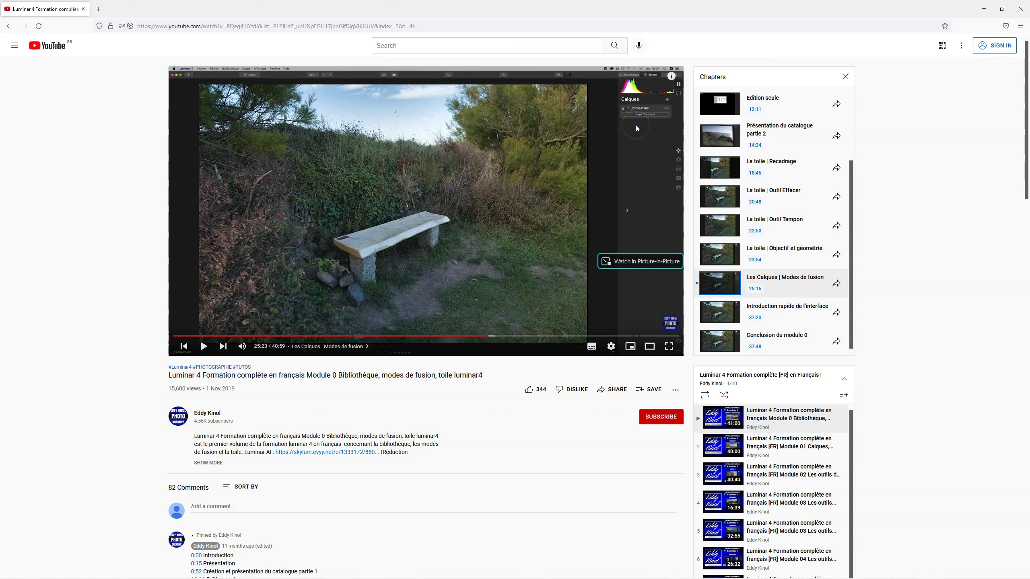
left_click_drag(636, 127, 622, 202)
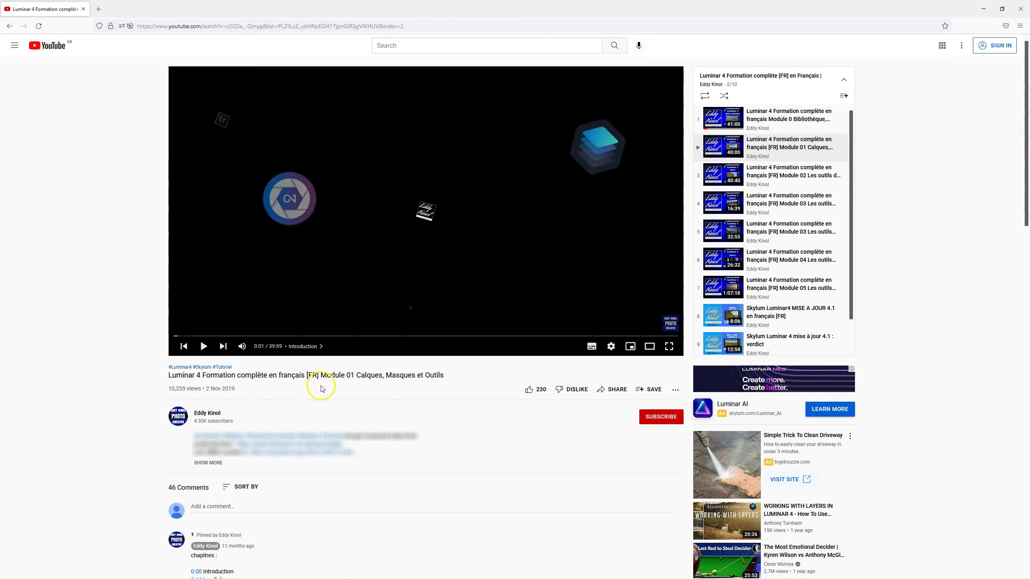
Reopen playlist item 1, the Module 0 training on the library and blend modes
left_click(743, 124)
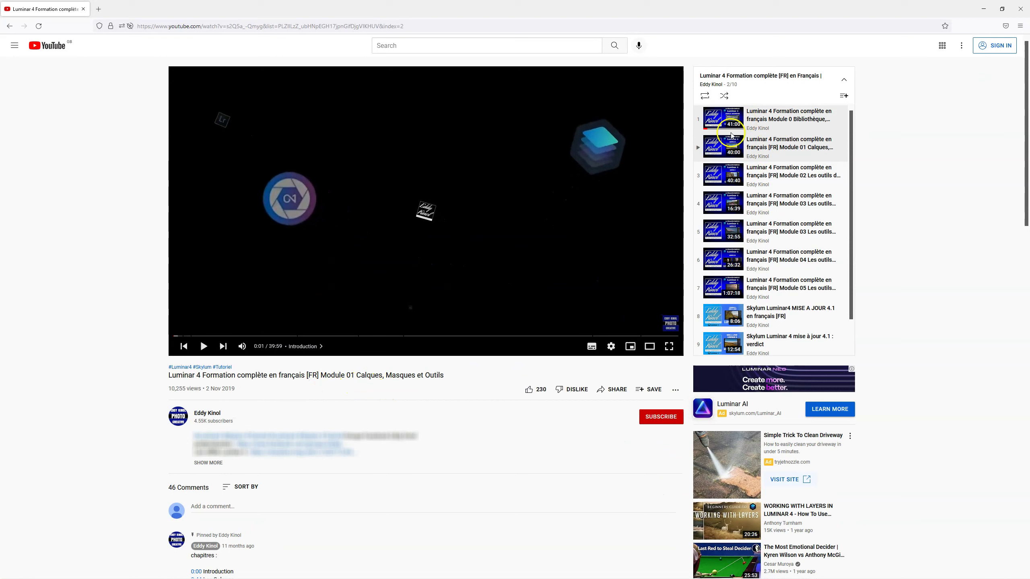
mouse_move(425, 211)
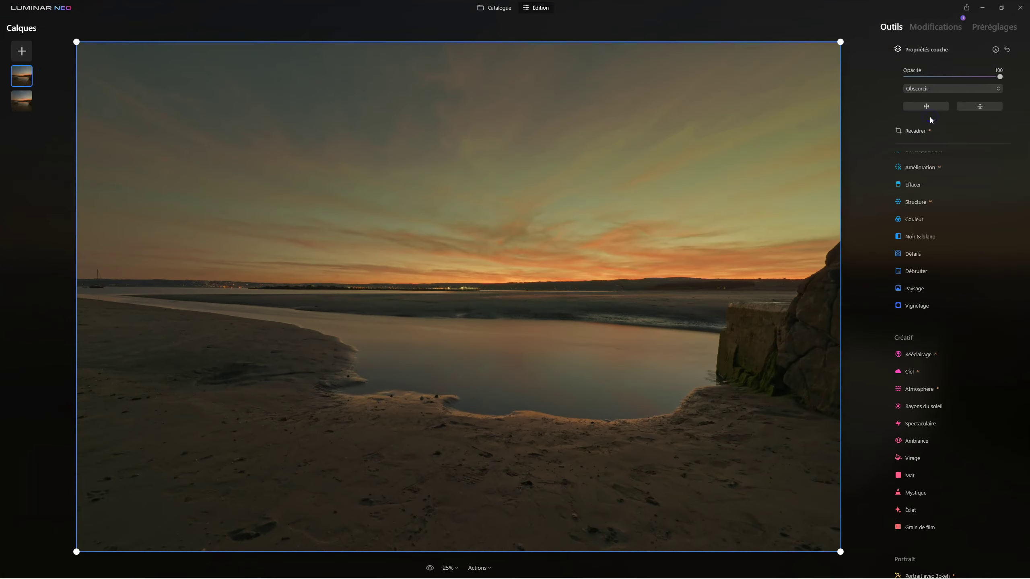
Switch the top sunset layer's blend mode from Obscurcir to Multiplier and try opacities from 0 to about 38
left_click(924, 88)
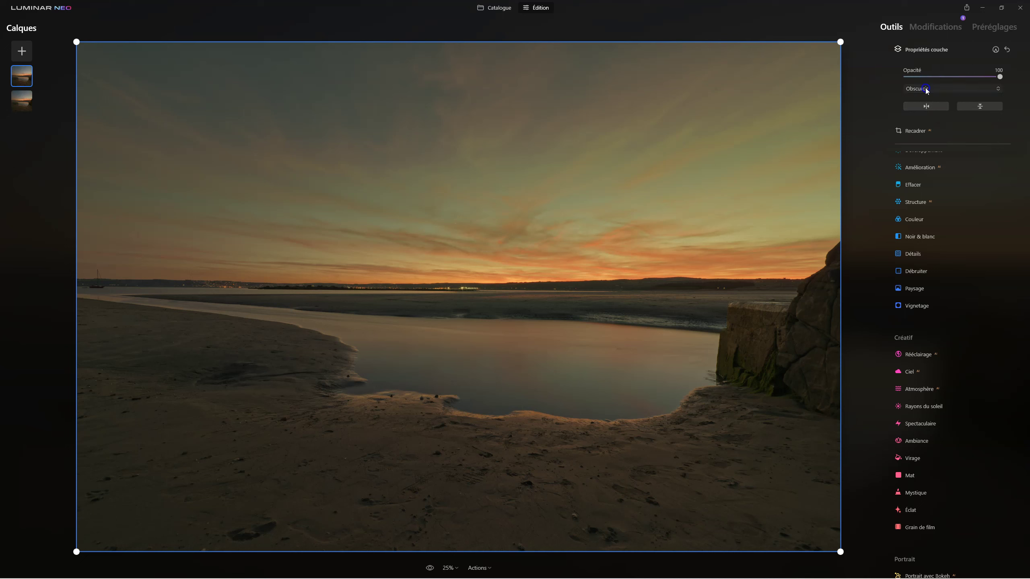
left_click(923, 130)
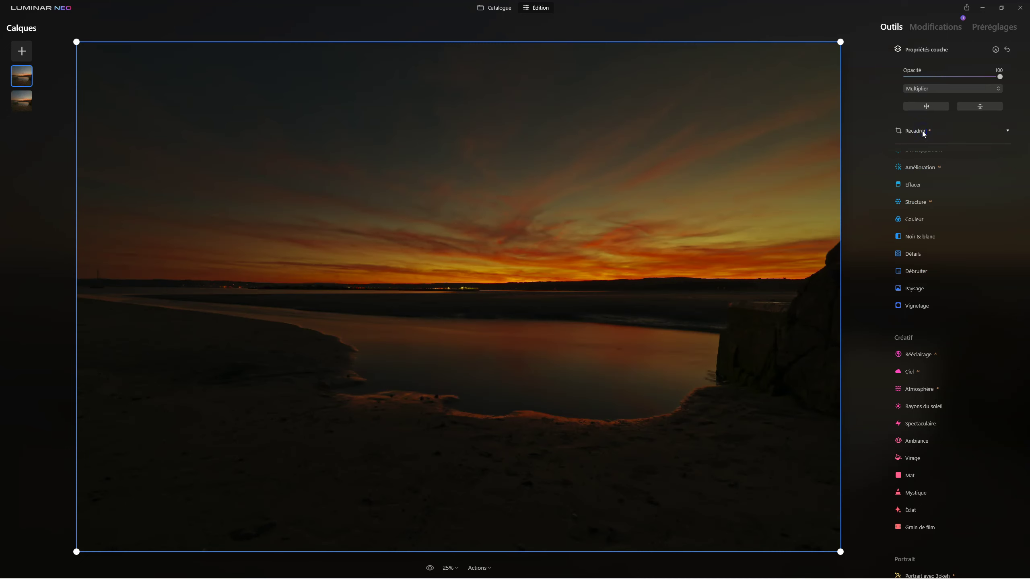
left_click(1001, 77)
left_click_drag(1000, 77, 872, 83)
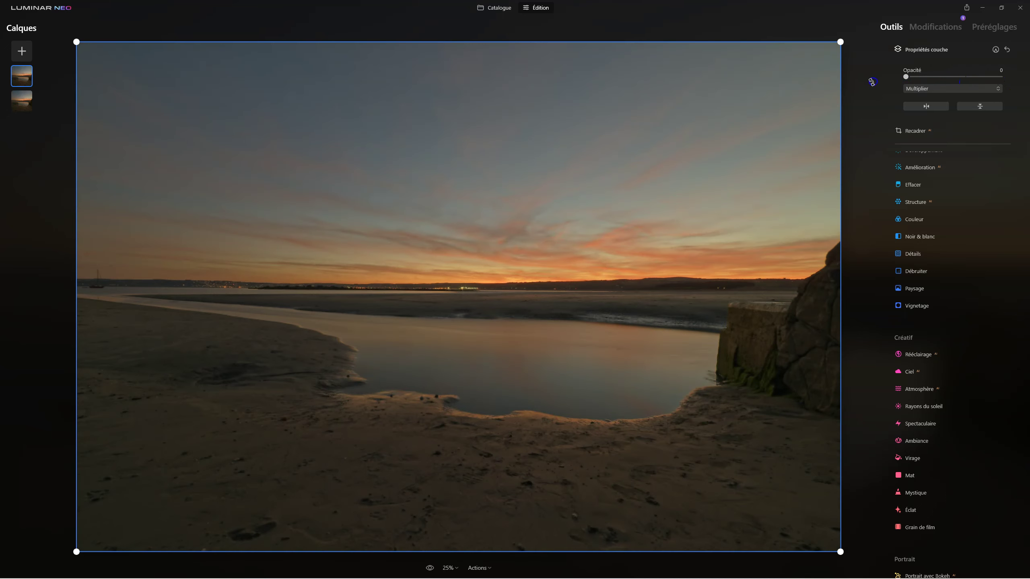
left_click(906, 77)
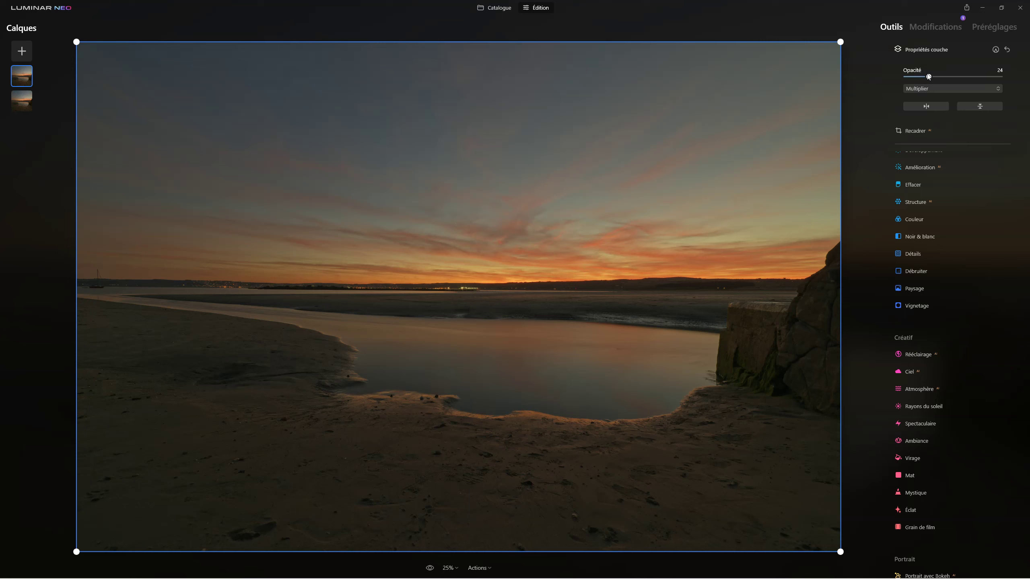
left_click_drag(928, 77, 941, 77)
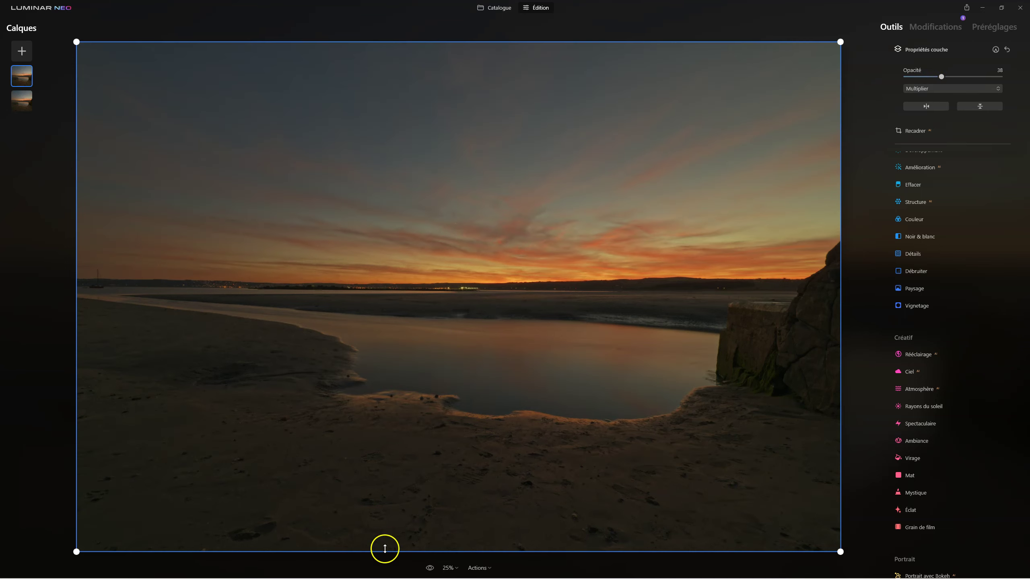
Compare against the original photo, then settle the layer's Opacité at 33 after trying 62 and 49
left_click(429, 569)
left_click(430, 569)
left_click_drag(941, 76, 965, 77)
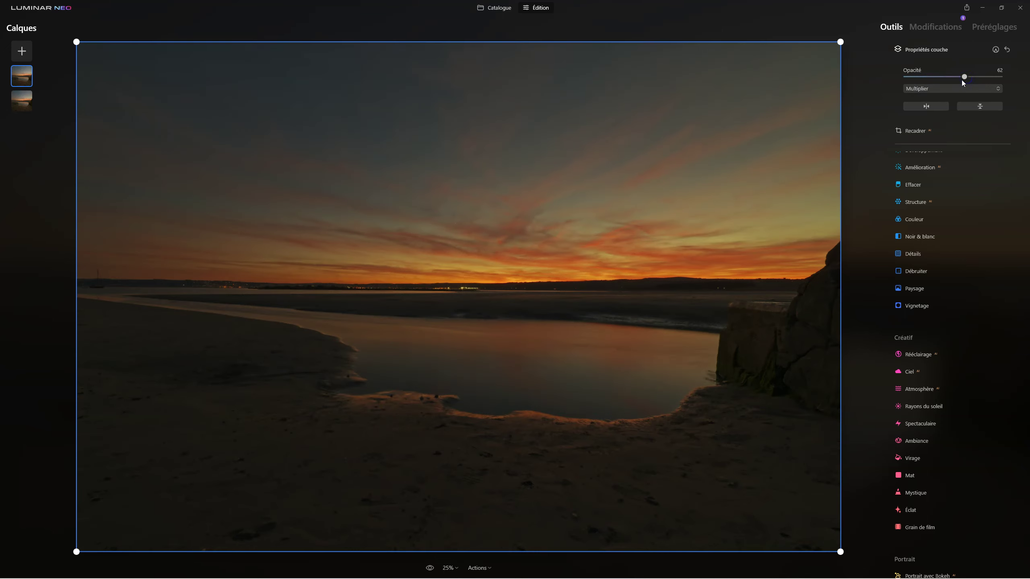
left_click_drag(965, 77, 945, 77)
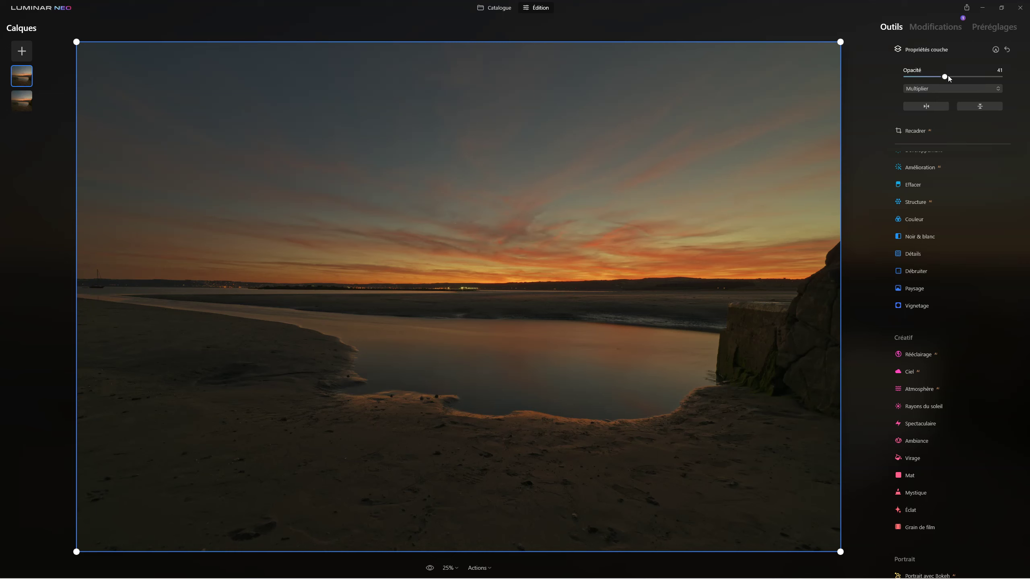
left_click_drag(948, 77, 937, 81)
left_click(430, 568)
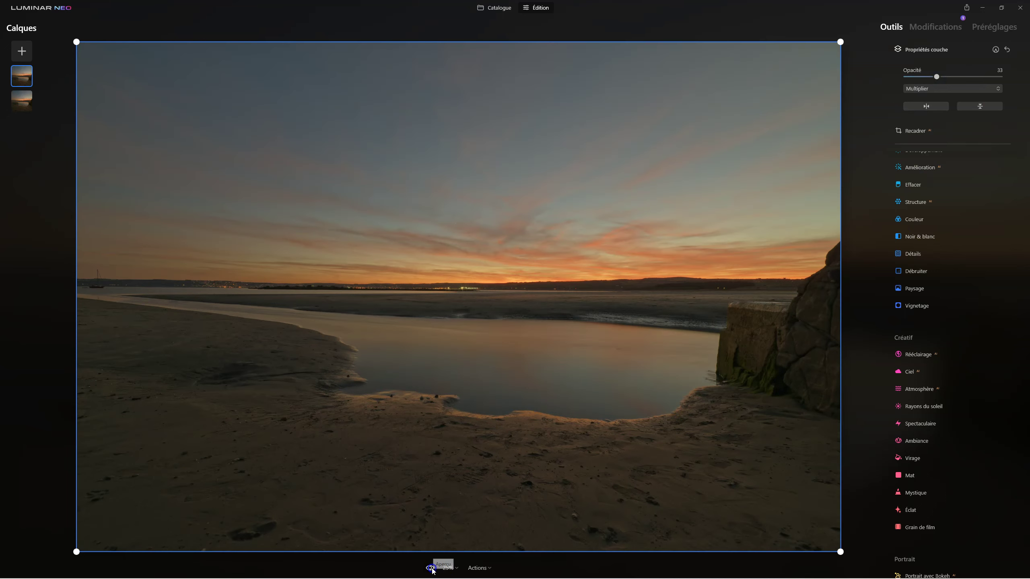
left_click(431, 569)
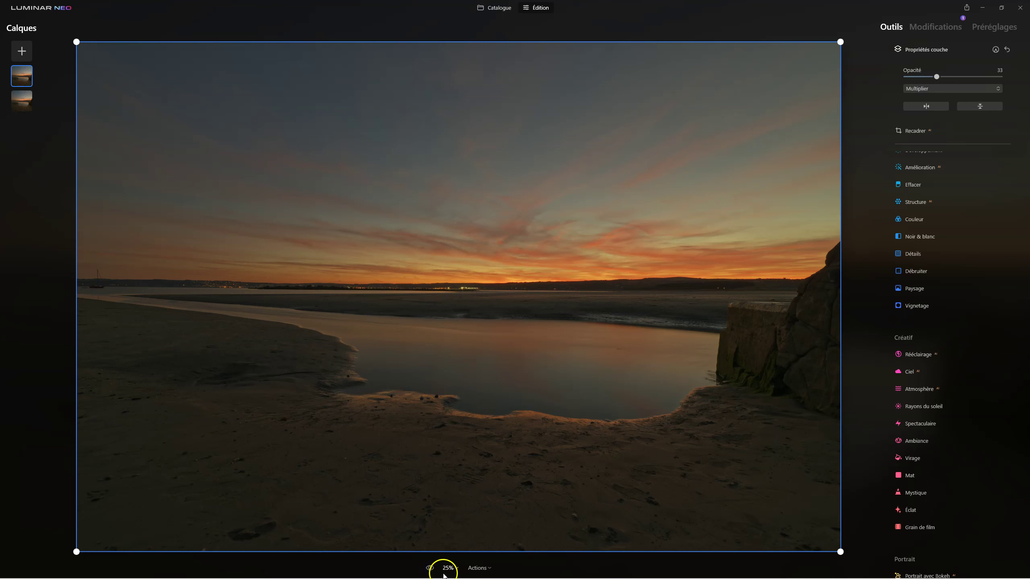
left_click(429, 568)
left_click(429, 568)
left_click(430, 569)
left_click(429, 569)
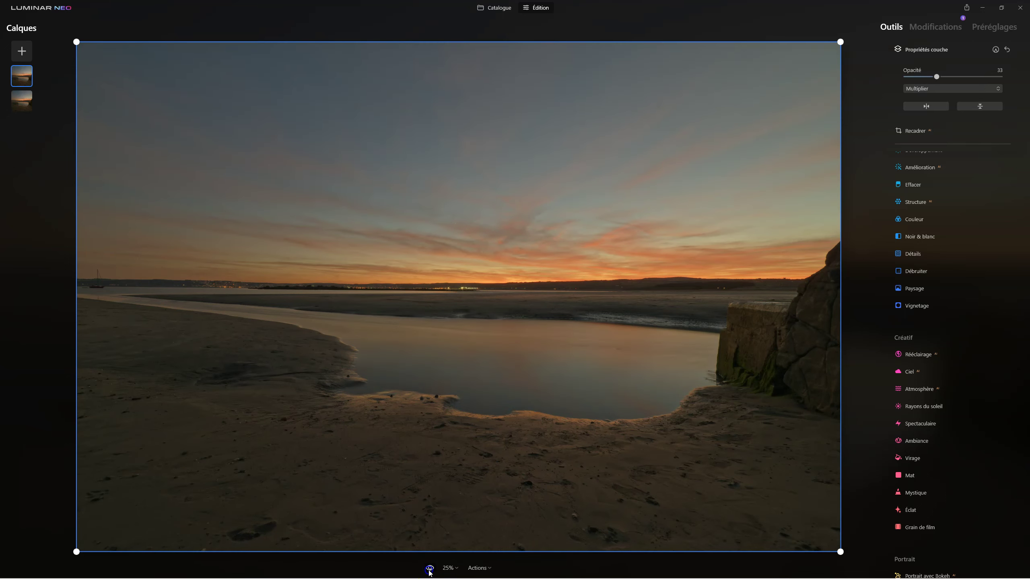
left_click(1001, 70)
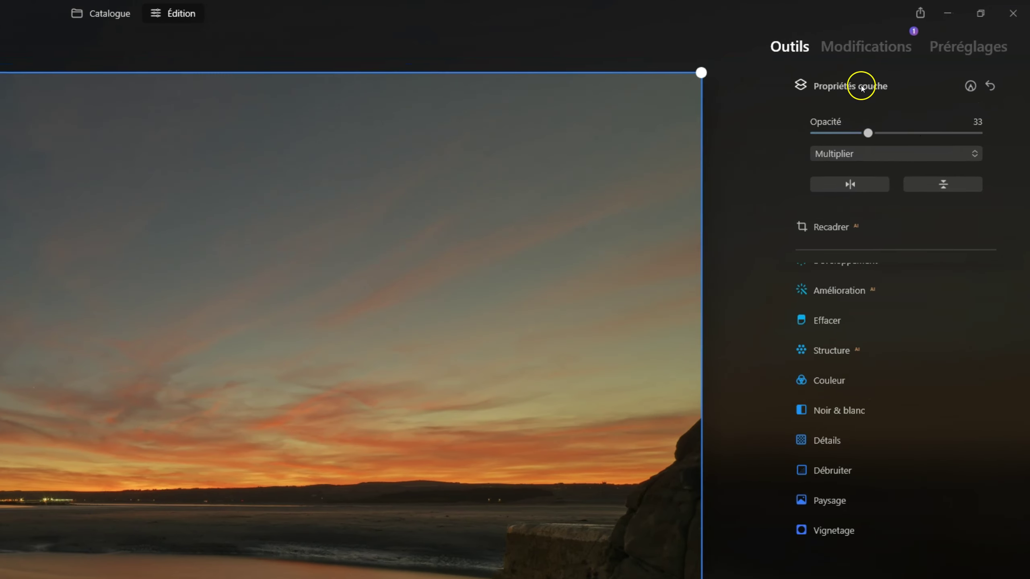
left_click(862, 87)
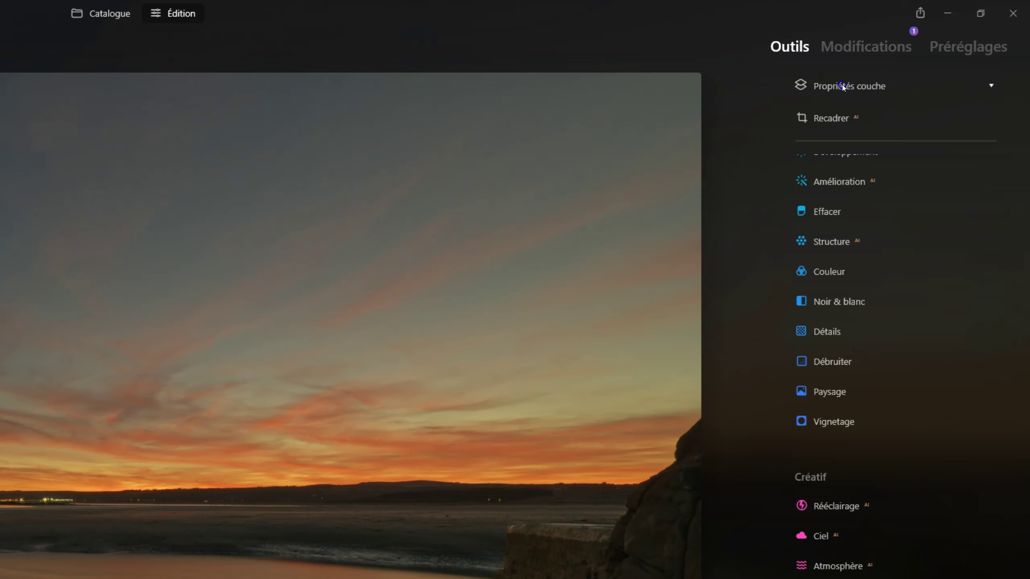
Raise the Accent slider in Amélioration on the top layer
left_click(844, 86)
left_click(845, 86)
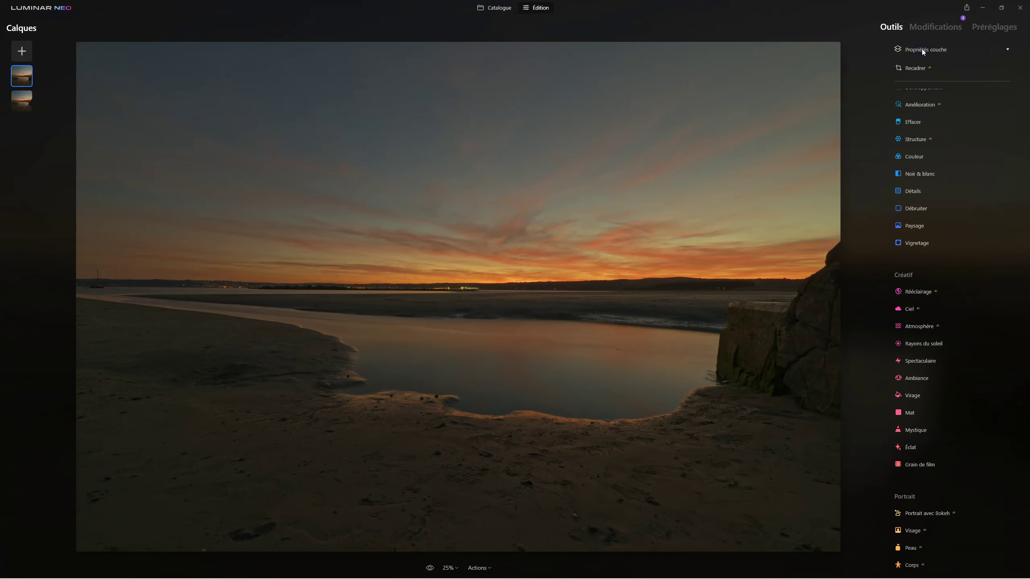
scroll(911, 225, "up", 2)
left_click(911, 132)
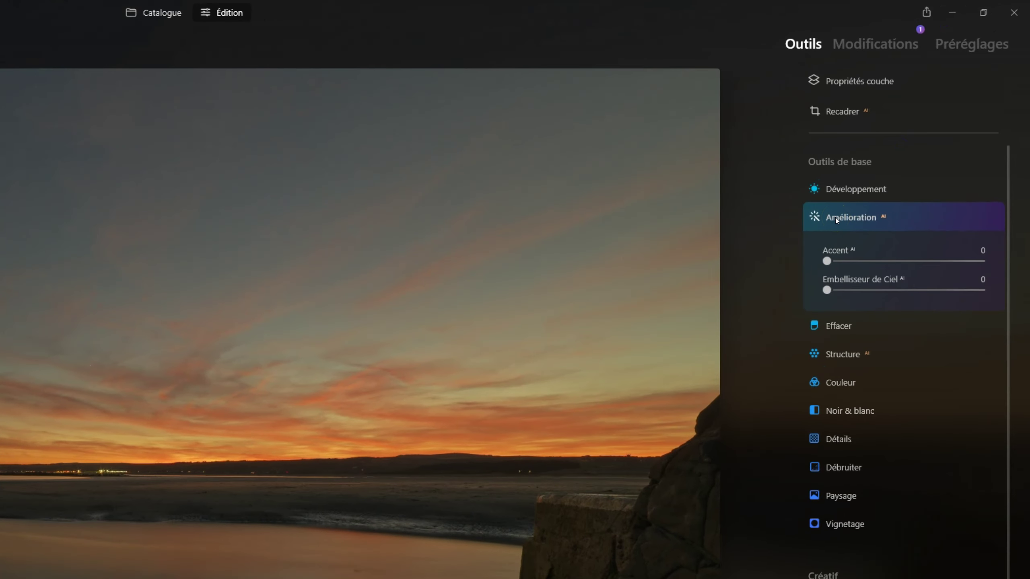
left_click_drag(826, 260, 897, 261)
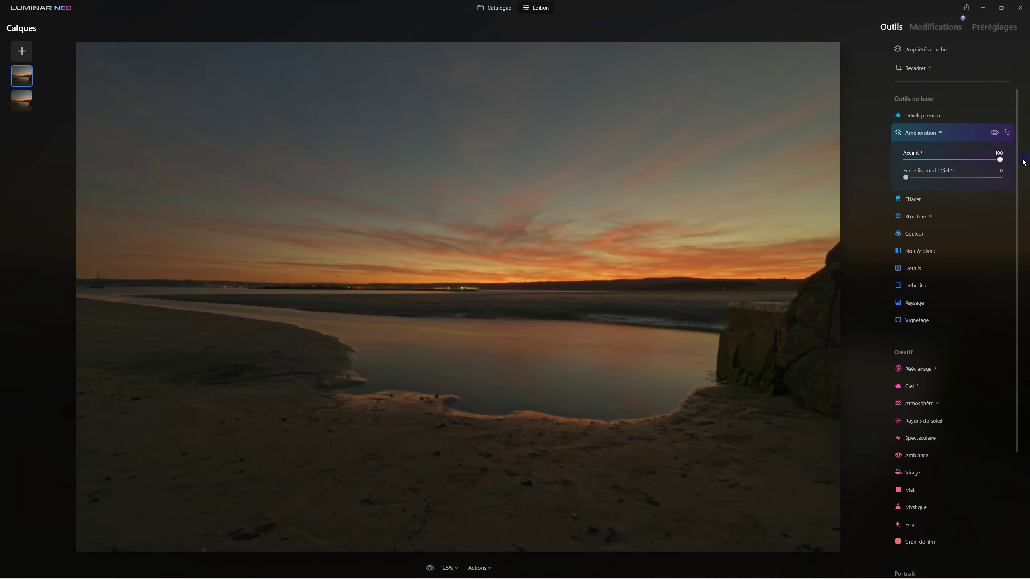
mouse_move(1000, 160)
left_mouse_down()
mouse_move(879, 162)
mouse_move(1027, 161)
left_mouse_up()
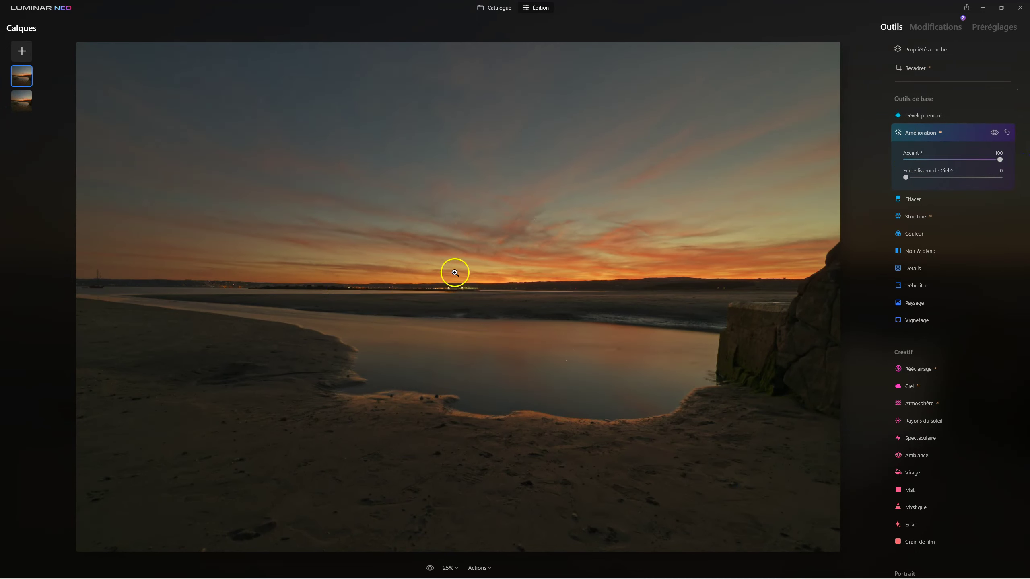
Pull Accent back down from the Modifications tab, then return to the tools and layer list
left_click(924, 50)
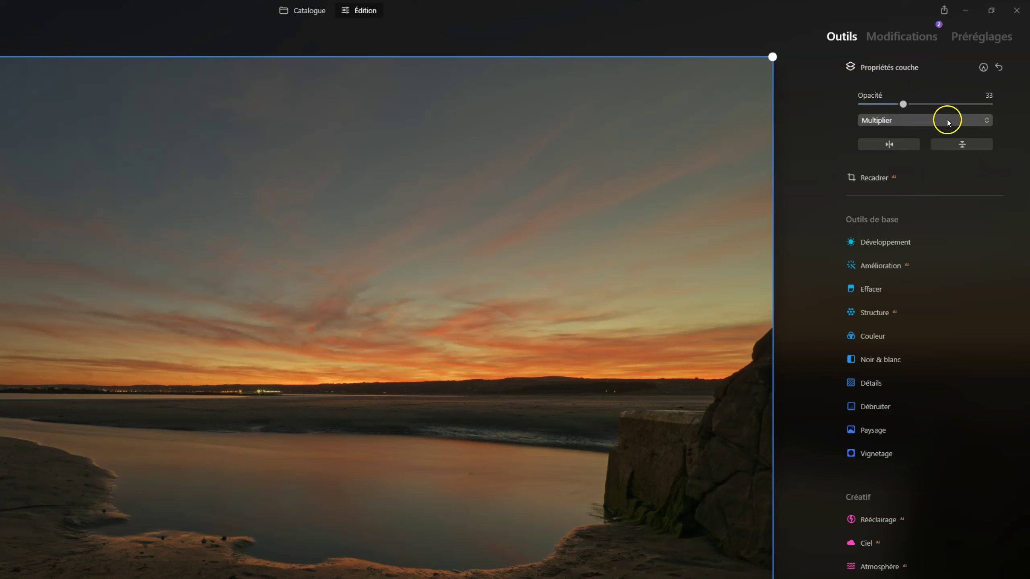
left_click(918, 38)
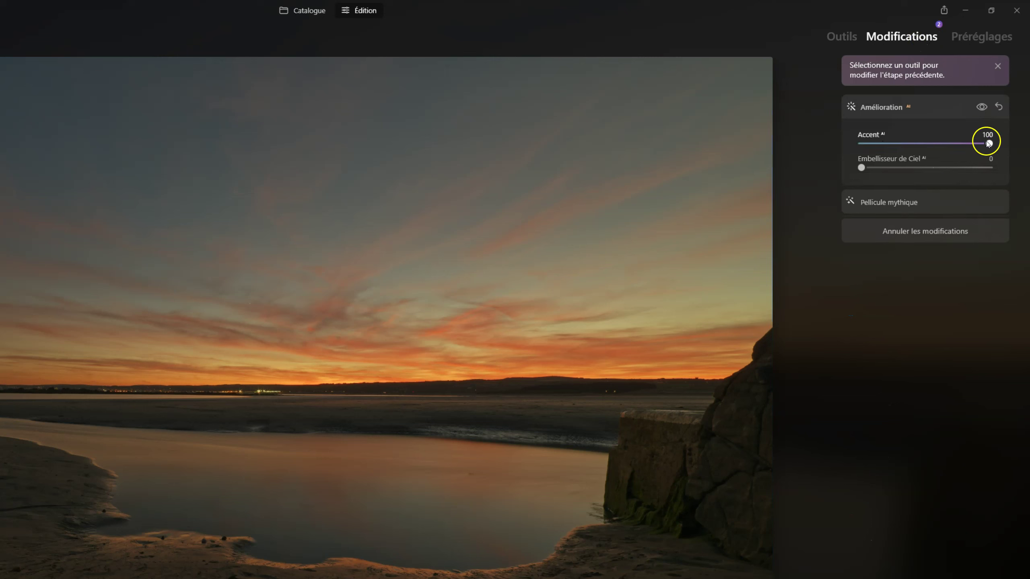
left_click_drag(990, 143, 734, 143)
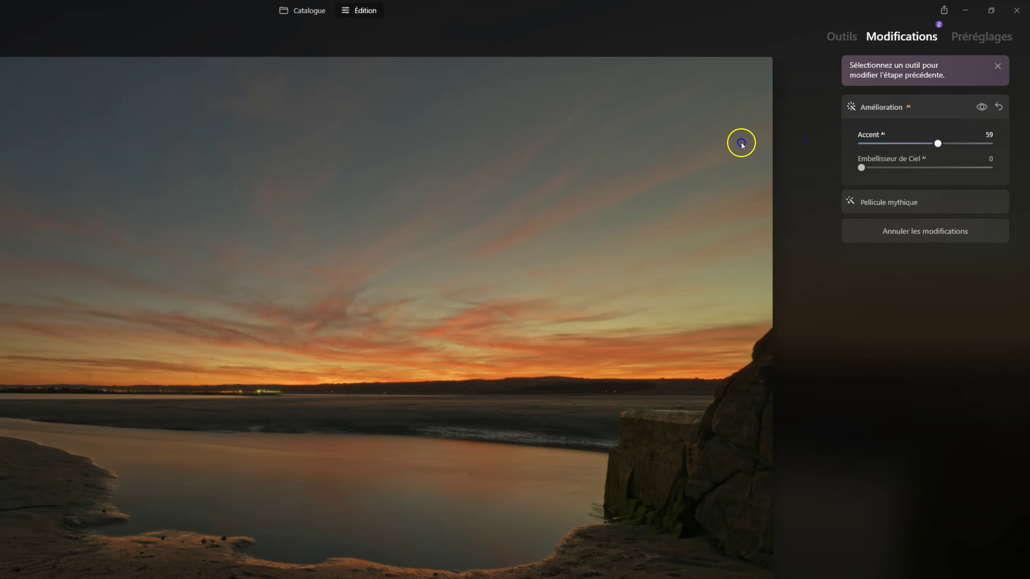
left_click(842, 36)
left_click(872, 73)
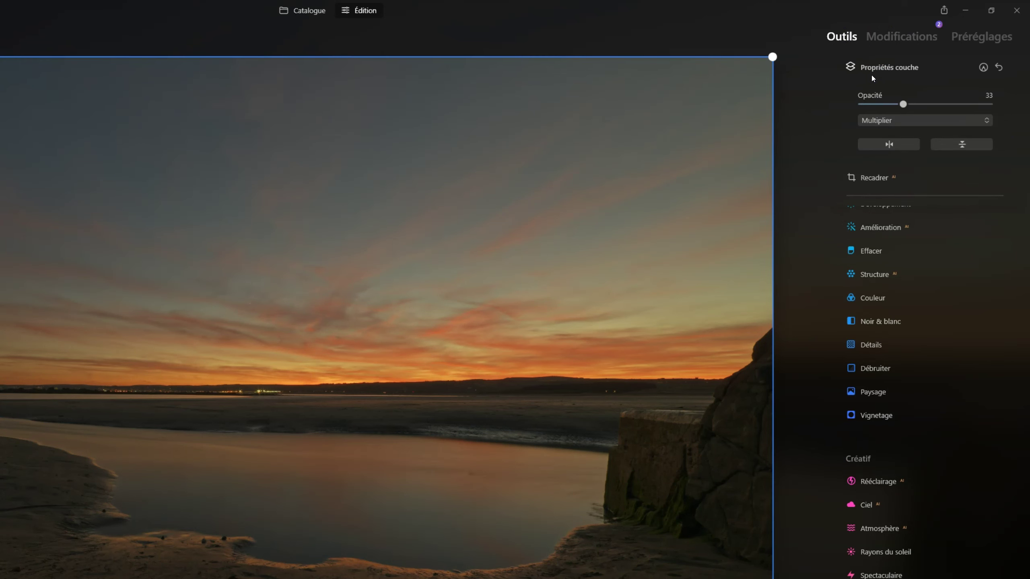
left_click(850, 66)
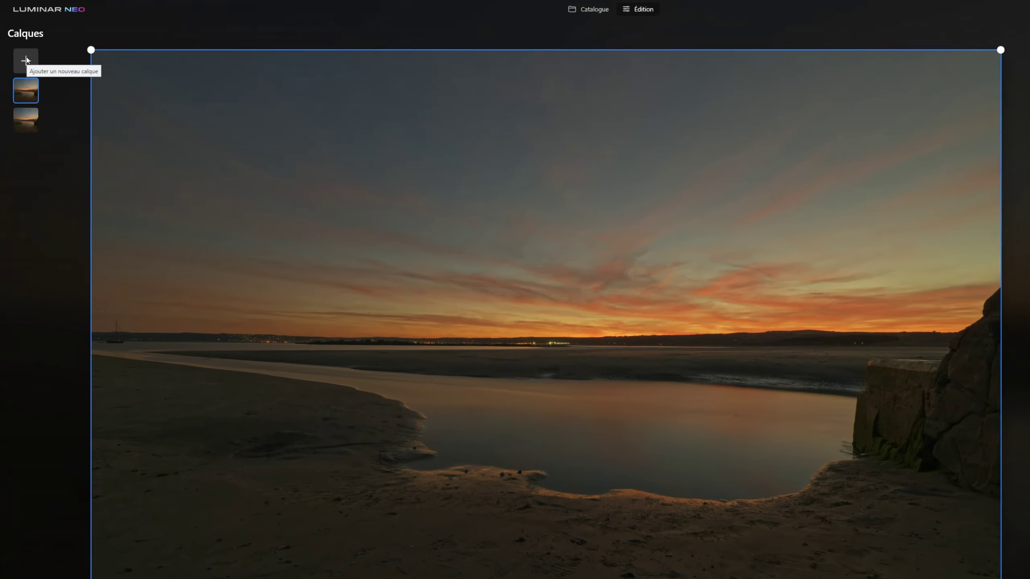
Add a third image layer on top, fading its Opacité to 0 and restoring it to 100
left_click(22, 50)
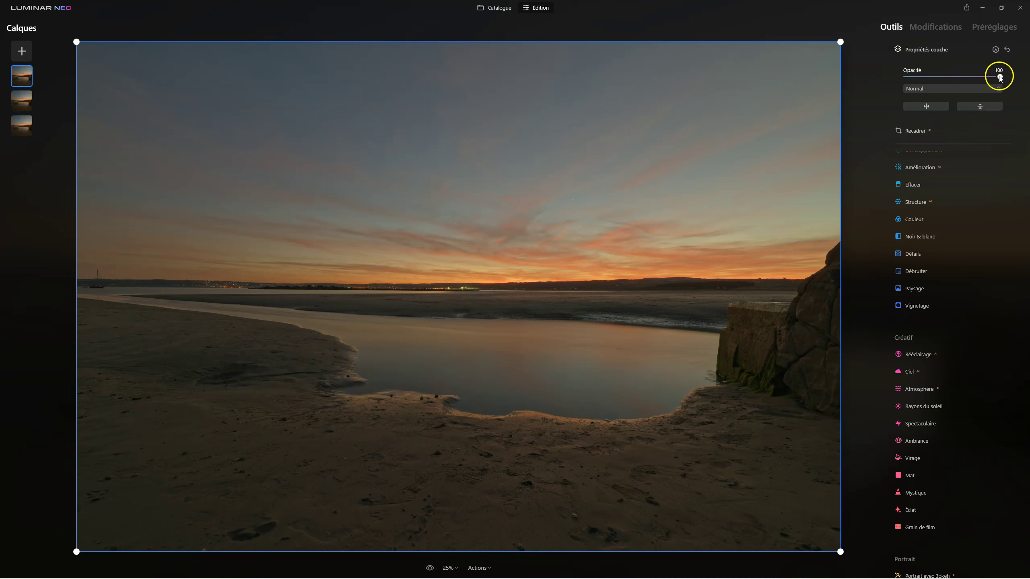
left_click_drag(999, 76, 854, 79)
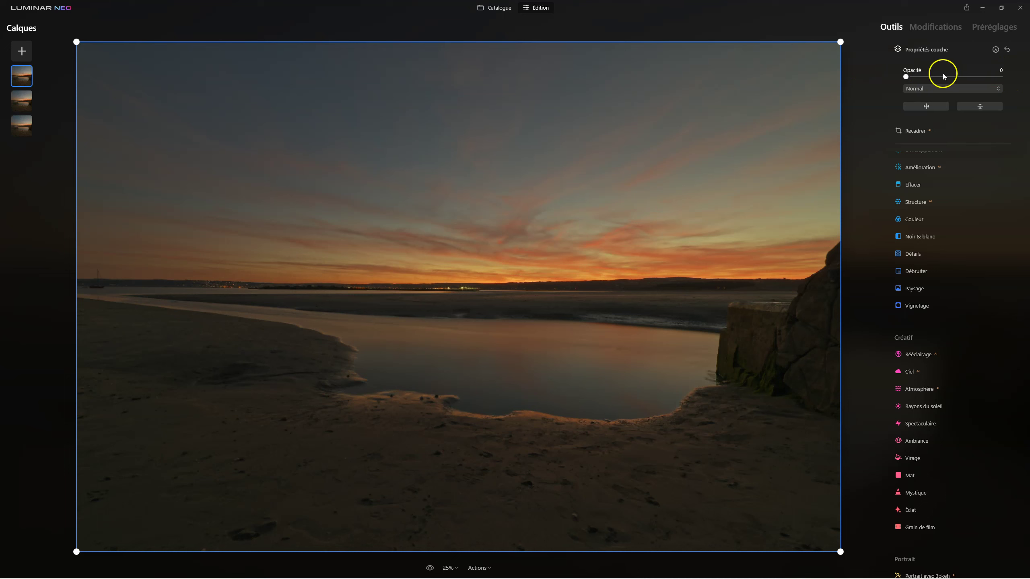
left_click_drag(905, 77, 999, 77)
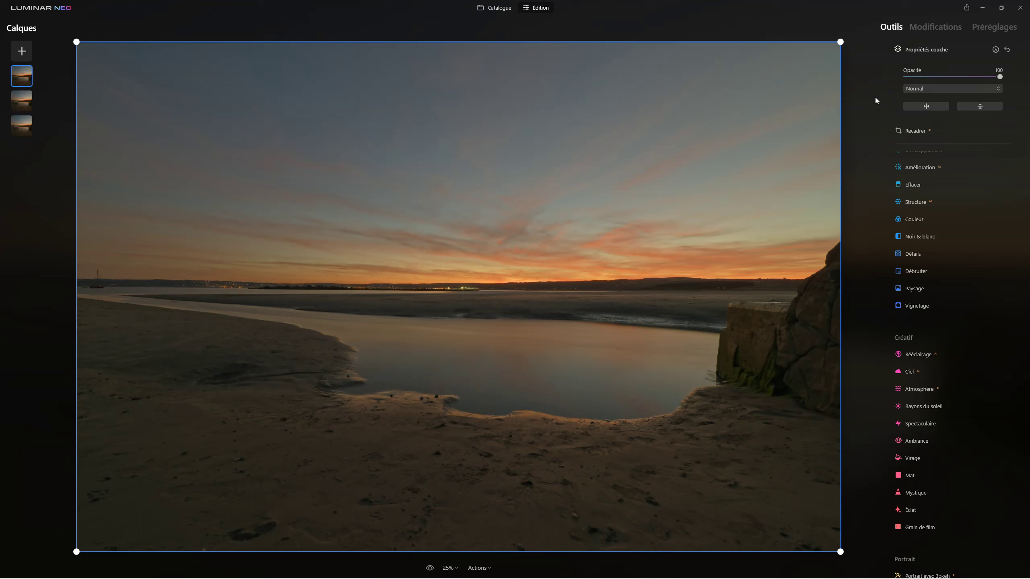
left_click(925, 52)
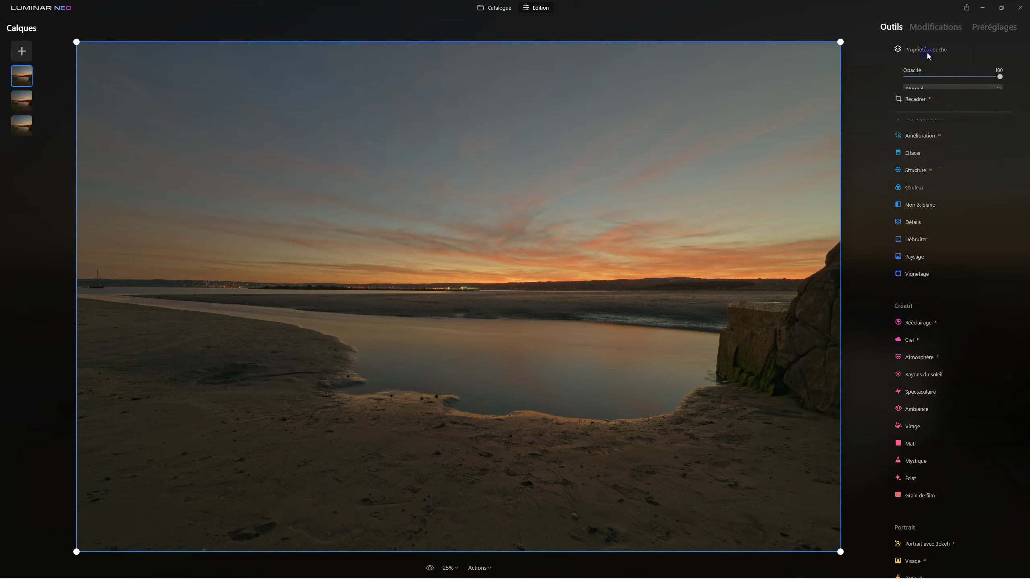
scroll(932, 162, "up", 1)
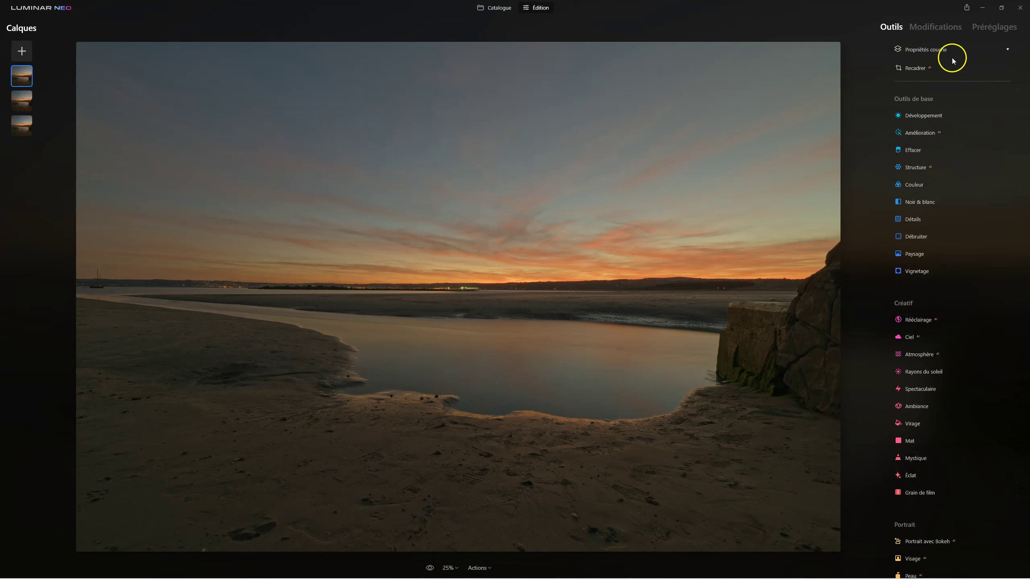
left_click(927, 51)
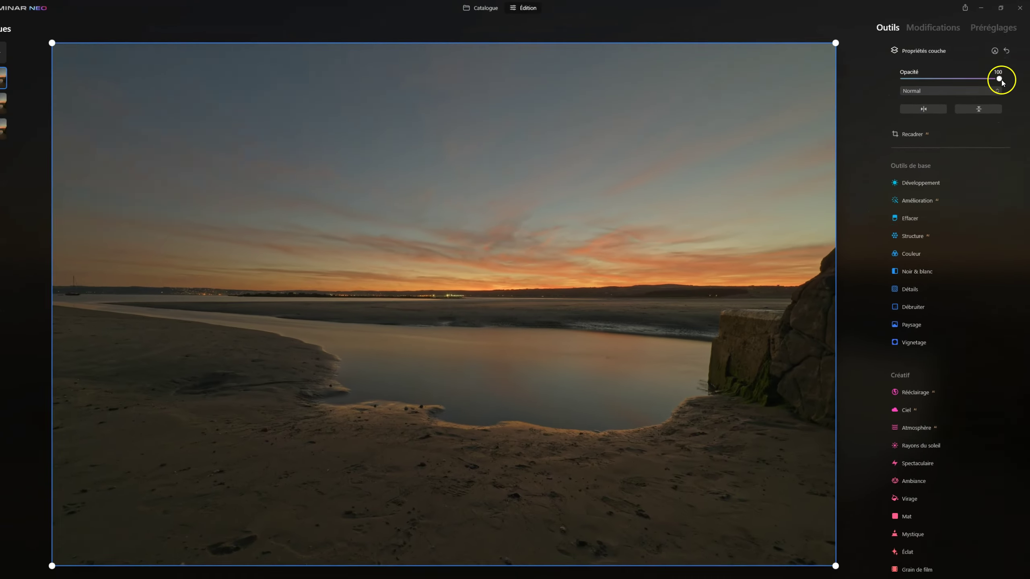
left_click_drag(999, 80, 829, 81)
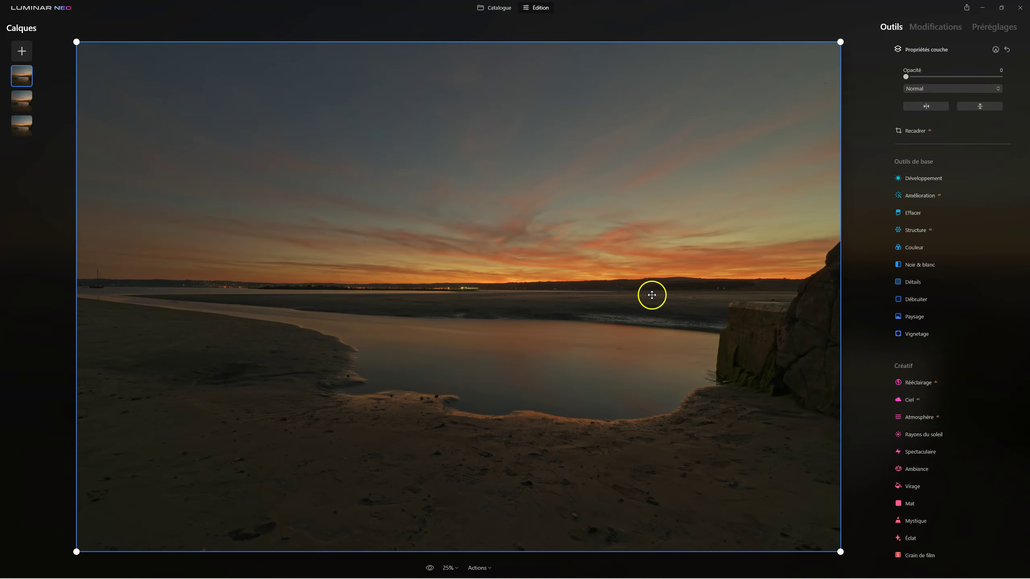
left_click_drag(906, 78, 1000, 78)
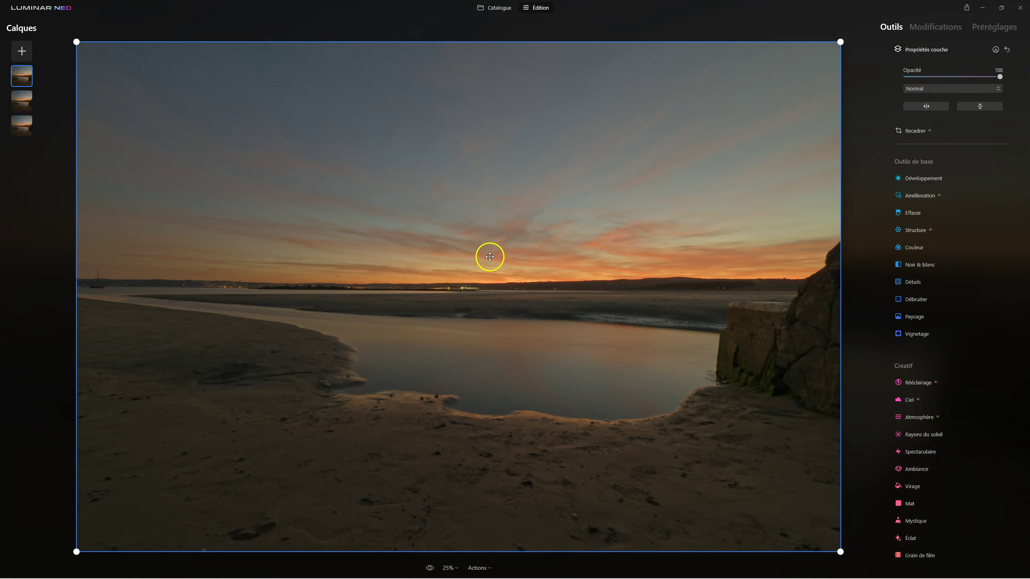
left_click_drag(999, 77, 809, 77)
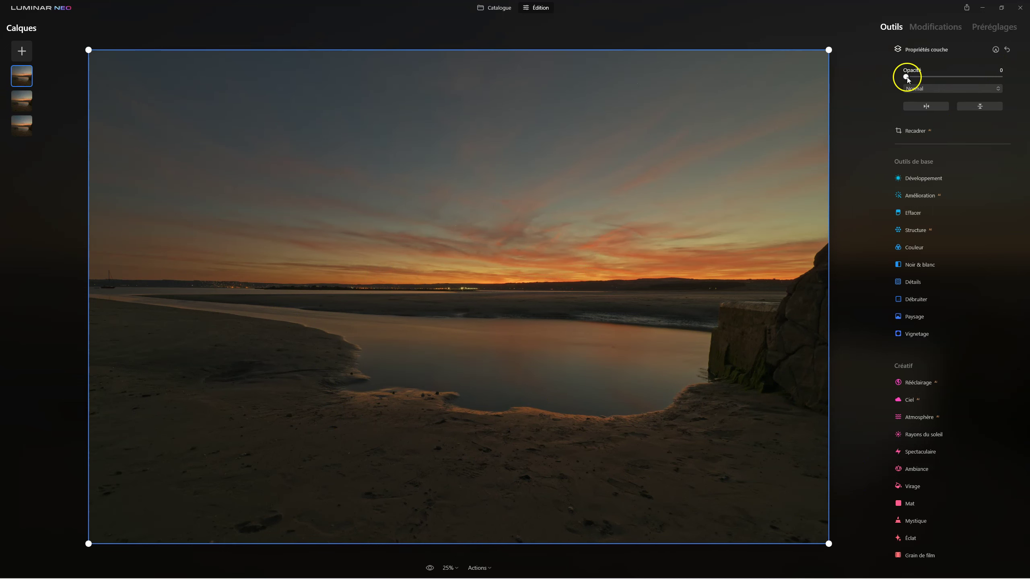
left_click_drag(907, 77, 1027, 78)
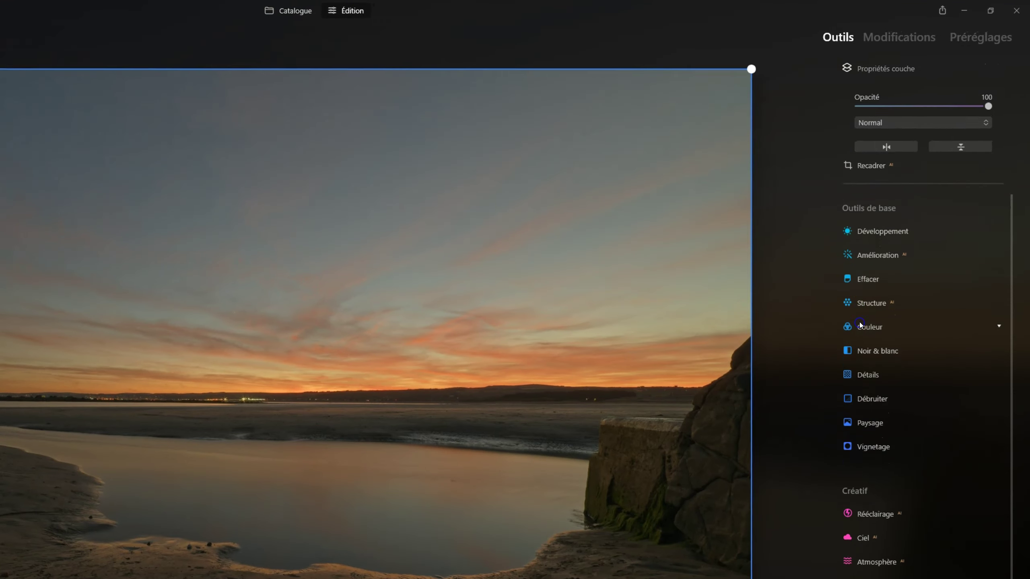
Set the top layer's Rééclairage to Luminosité proche -67 and Profondeur 70
left_click(872, 232)
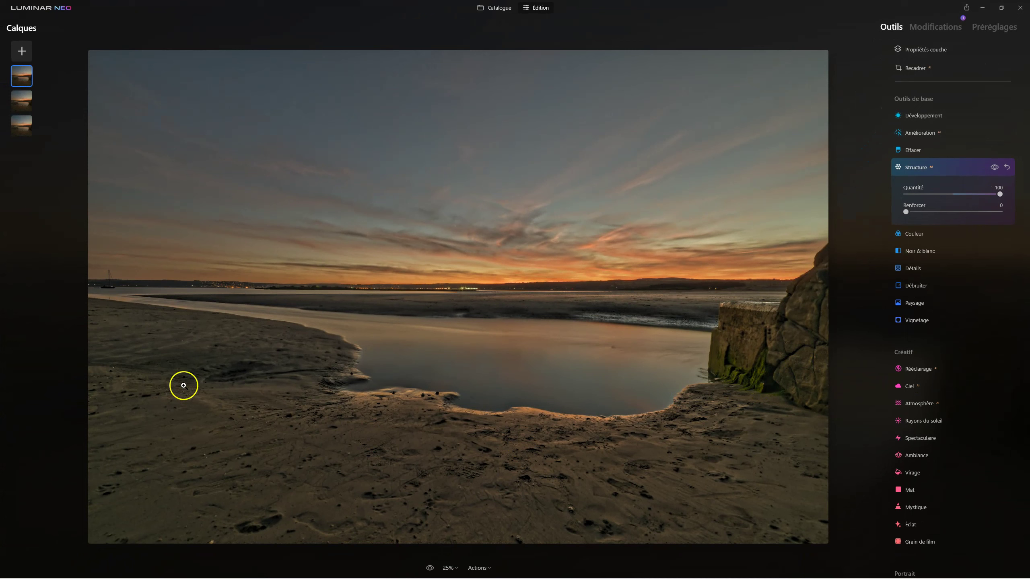
mouse_move(949, 316)
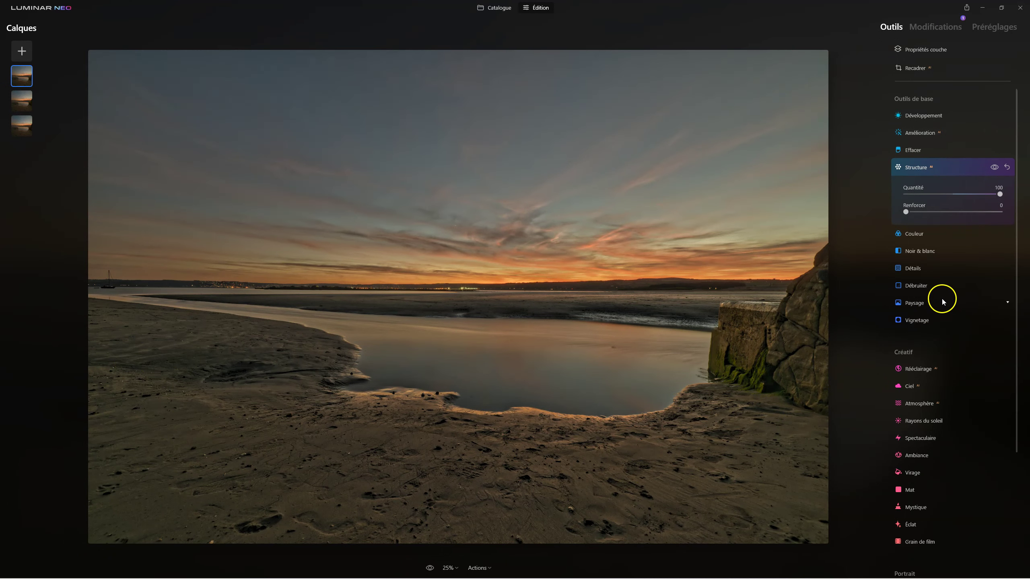
left_click(919, 369)
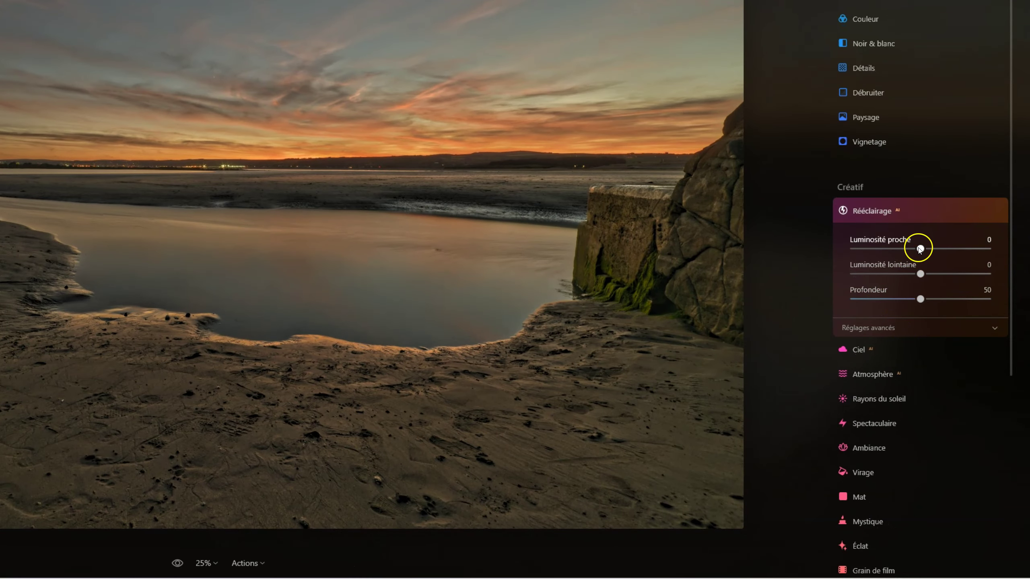
left_click_drag(919, 248, 862, 249)
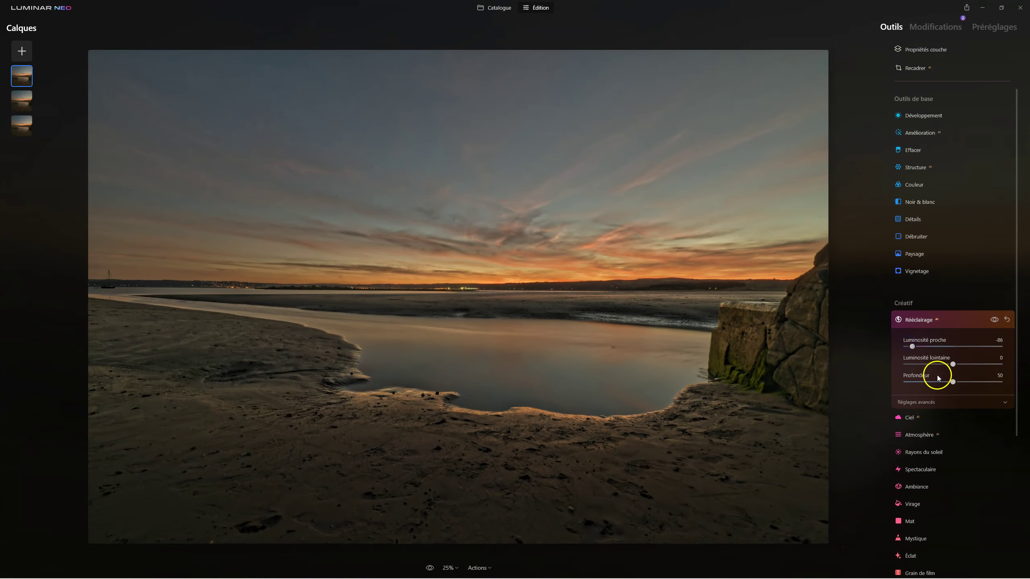
mouse_move(951, 381)
left_mouse_down()
mouse_move(928, 384)
mouse_move(960, 376)
left_mouse_up()
mouse_move(912, 347)
left_mouse_down()
mouse_move(929, 348)
mouse_move(894, 349)
mouse_move(929, 352)
left_mouse_up()
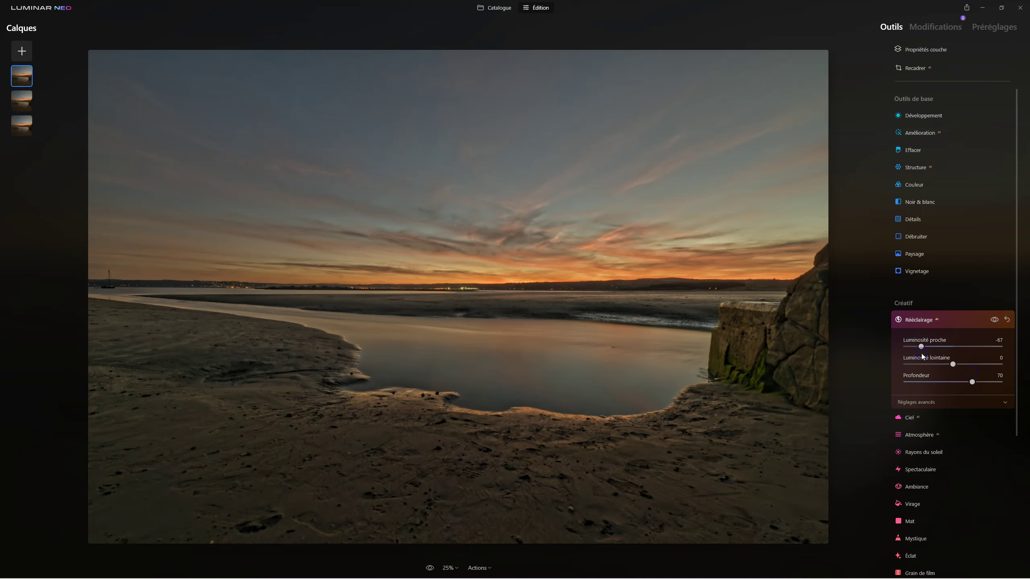
Add a Masque peinture to the top layer and brush it over the sand
left_click(928, 51)
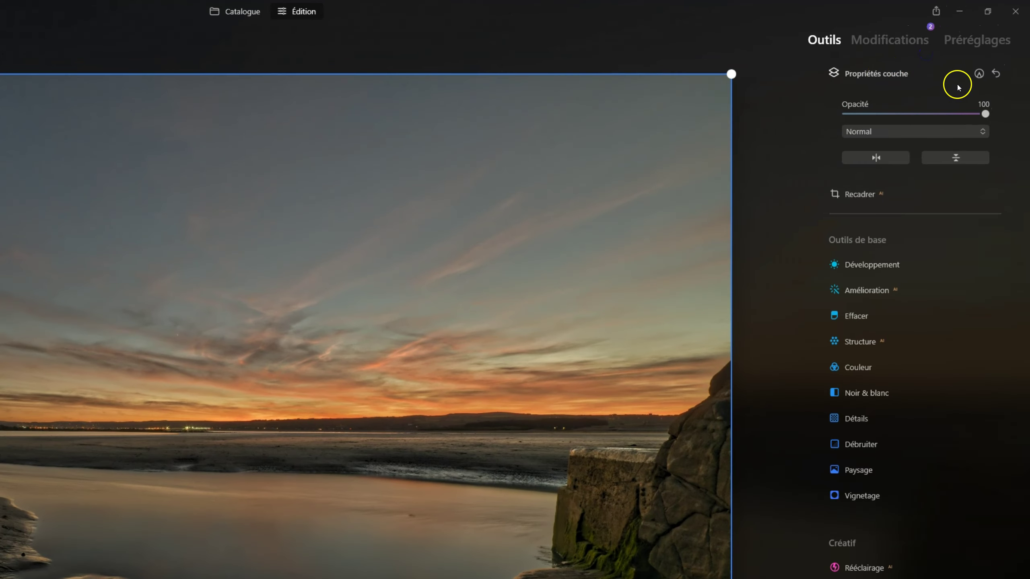
left_click(979, 74)
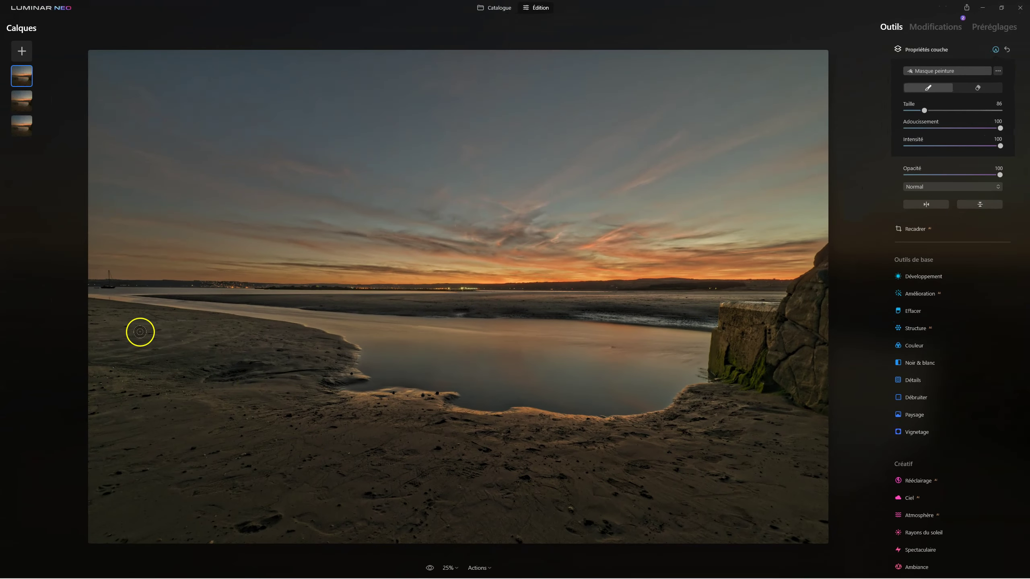
mouse_move(140, 331)
left_mouse_down()
mouse_move(185, 341)
mouse_move(131, 329)
mouse_move(302, 349)
mouse_move(144, 326)
mouse_move(102, 406)
mouse_move(816, 402)
mouse_move(119, 482)
mouse_move(752, 481)
mouse_move(758, 492)
mouse_move(725, 400)
mouse_move(710, 488)
mouse_move(708, 416)
mouse_move(506, 457)
mouse_move(218, 404)
mouse_move(189, 453)
mouse_move(121, 340)
left_mouse_up()
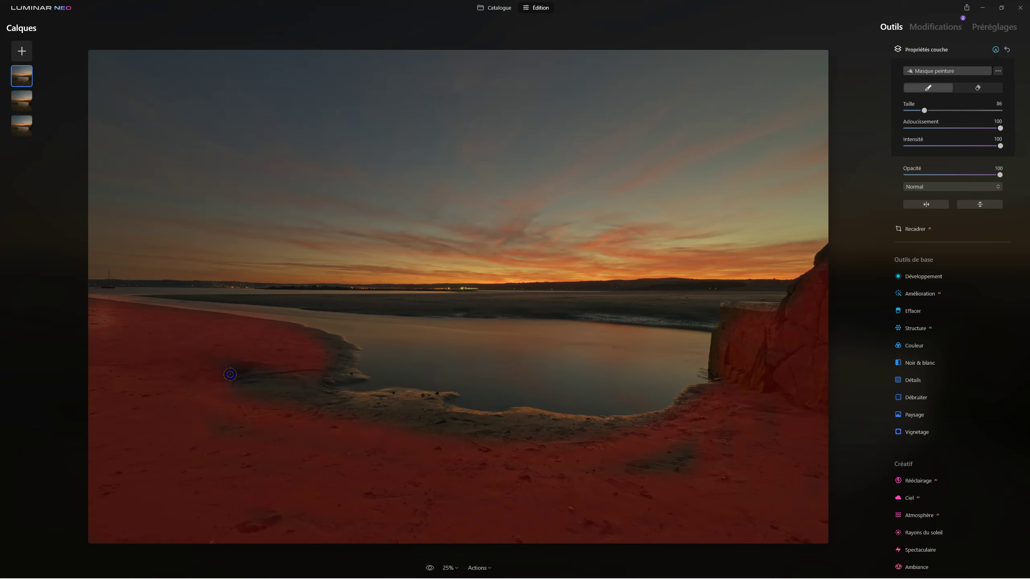
mouse_move(287, 385)
left_mouse_down()
mouse_move(363, 423)
mouse_move(680, 437)
mouse_move(610, 478)
mouse_move(587, 451)
mouse_move(477, 428)
mouse_move(315, 353)
left_mouse_up()
Set the masked layer's Opacité to 65 and compare before and after
left_click(999, 176)
left_click_drag(993, 176, 848, 177)
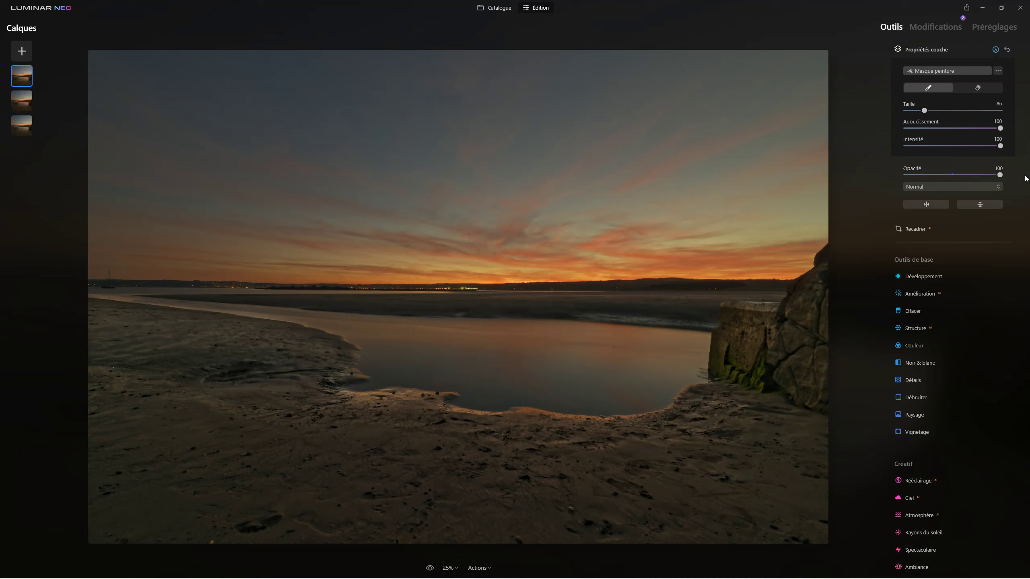
mouse_move(999, 175)
left_mouse_down()
mouse_move(907, 175)
mouse_move(1005, 176)
left_mouse_up()
left_click_drag(933, 177, 967, 176)
mouse_move(912, 312)
left_click(429, 568)
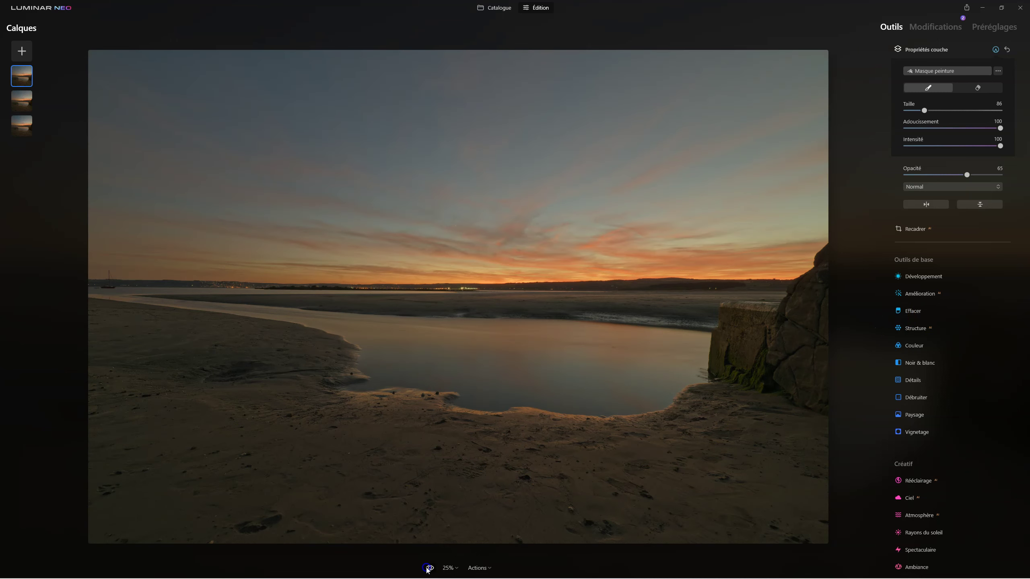
left_click(428, 568)
left_click(428, 568)
left_click(429, 568)
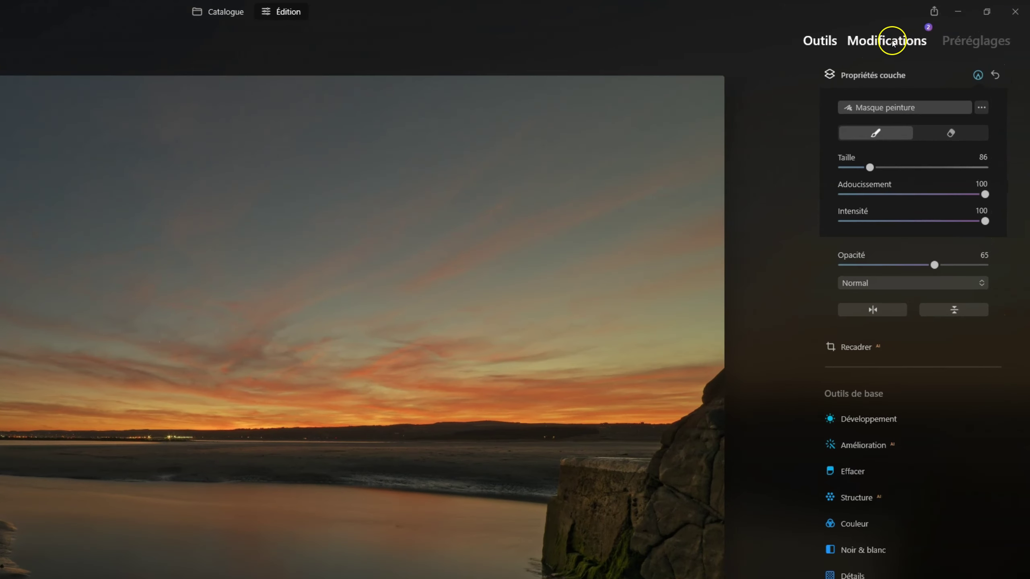
left_click(939, 28)
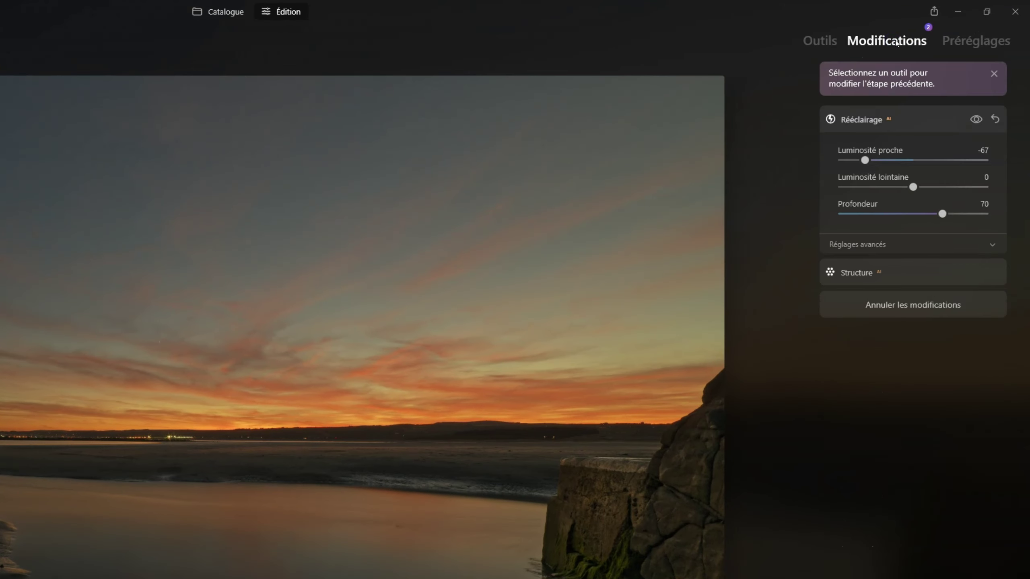
left_click(820, 40)
left_click(912, 52)
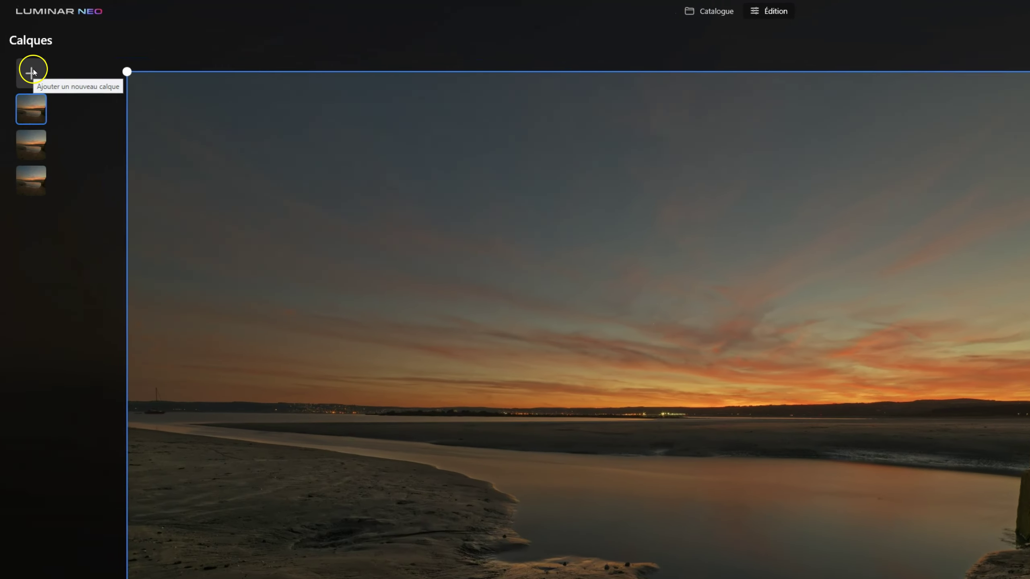
Add an image from Mes images as a fourth layer at Opacité 100
left_click(22, 51)
left_click(25, 142)
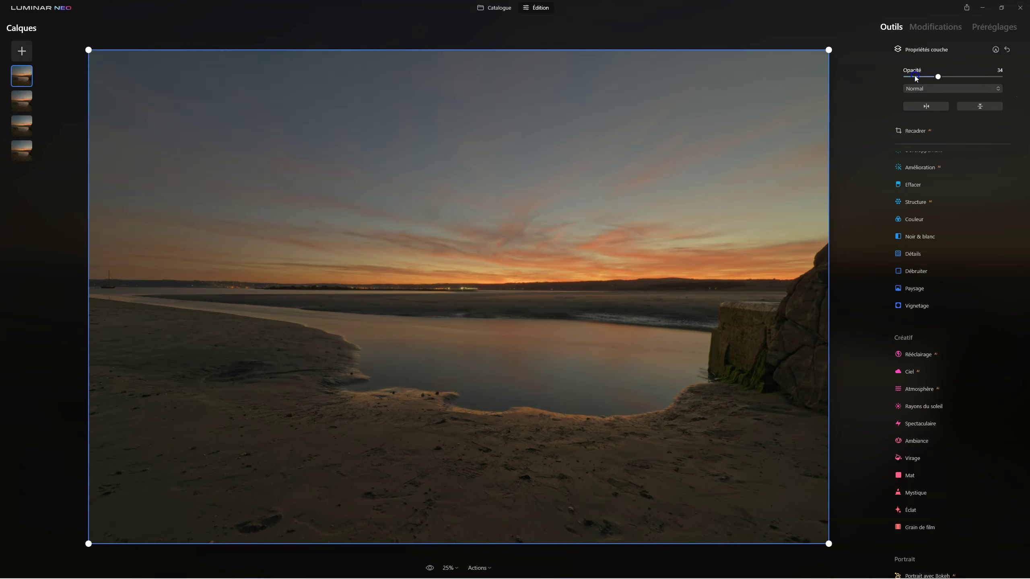
left_click_drag(916, 78, 883, 77)
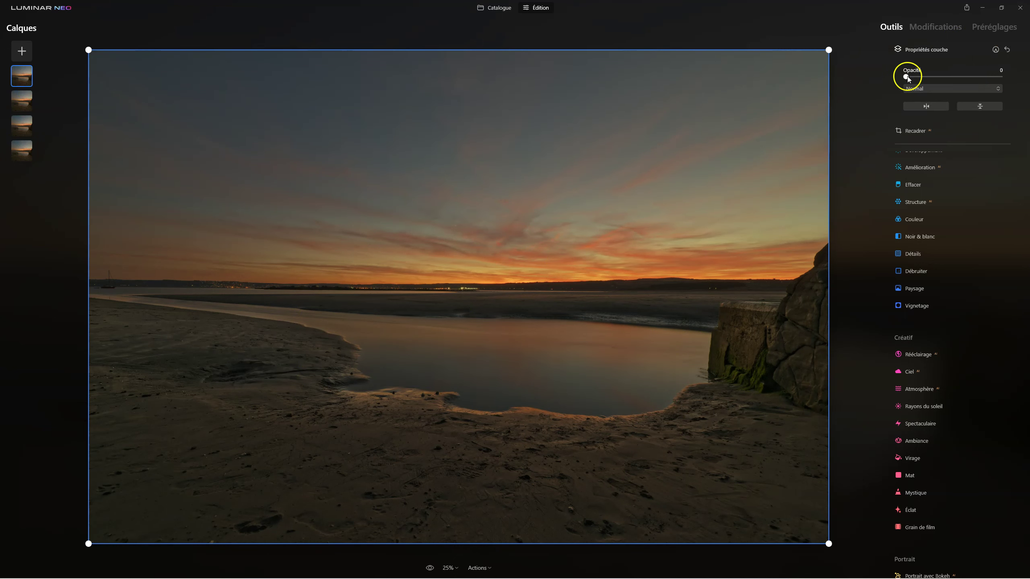
left_click_drag(919, 78, 1027, 76)
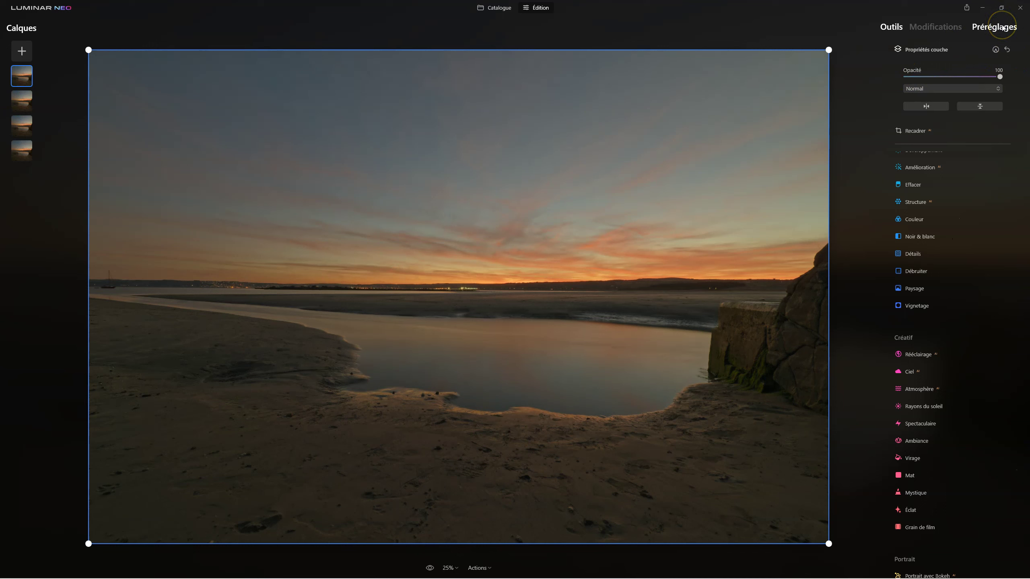
Apply Supercontraste with highlights 44, midtones 39 and shadows 43
scroll(942, 320, "down", 4)
left_click(923, 539)
left_click_drag(232, 151, 245, 151)
mouse_move(120, 275)
left_mouse_down()
mouse_move(191, 275)
mouse_move(223, 305)
left_mouse_up()
left_click_drag(120, 198, 184, 198)
left_click_drag(200, 228, 234, 227)
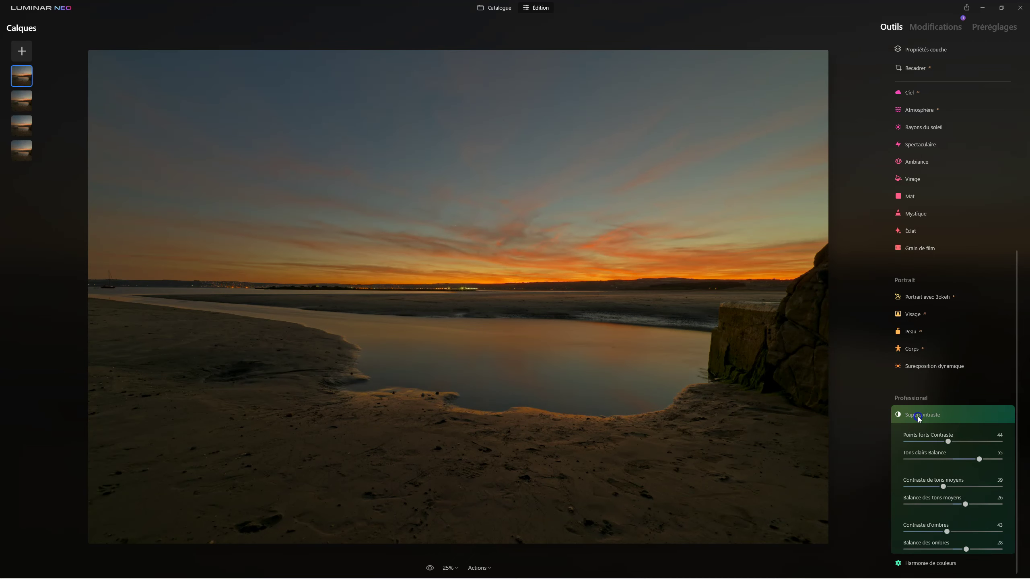
Set Harmonie de couleurs on the new layer to Éclat 41 and Chaleur 34
left_click(919, 418)
left_click(919, 554)
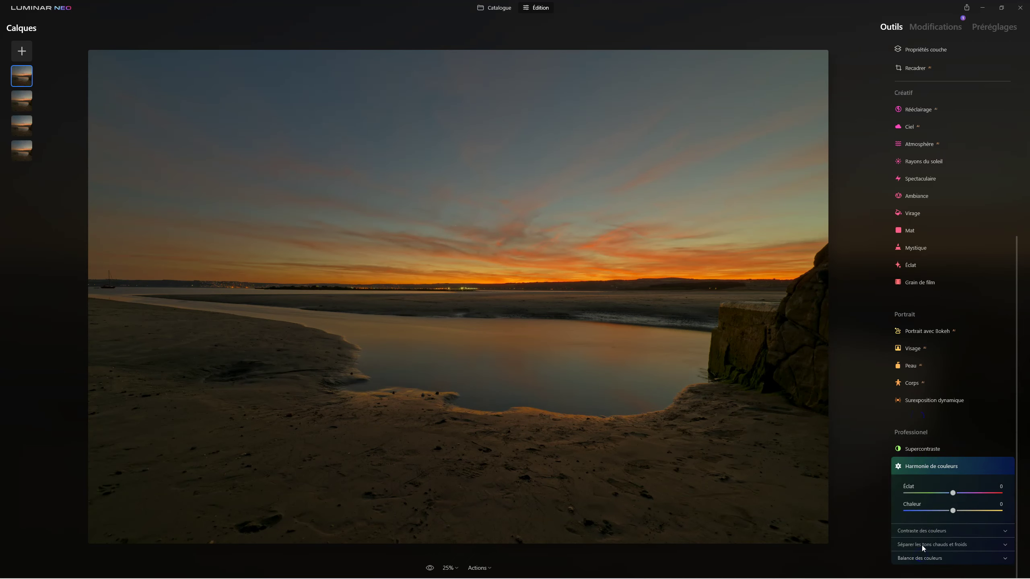
left_click_drag(216, 122, 230, 123)
left_click(215, 139)
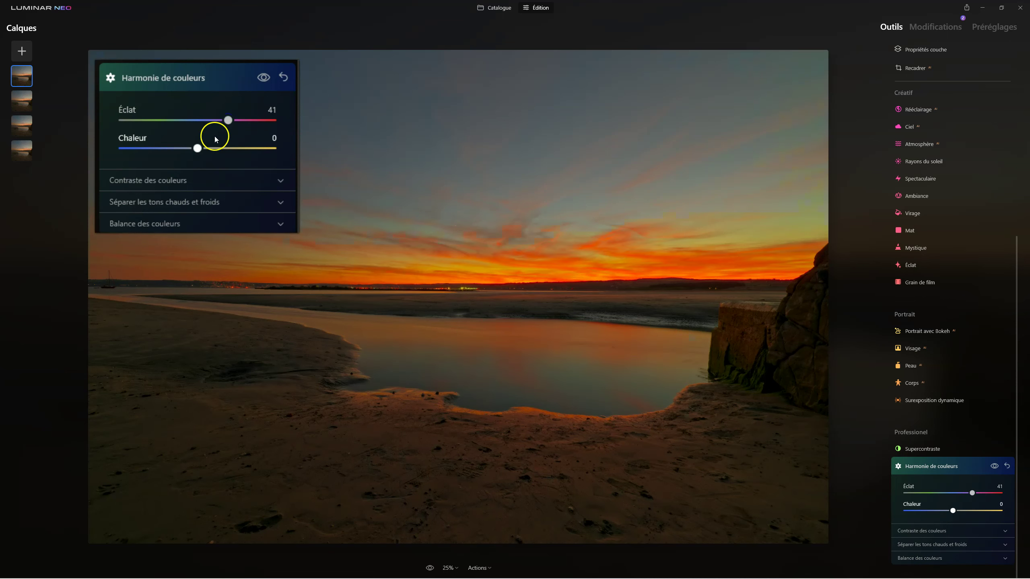
left_click_drag(197, 148, 221, 148)
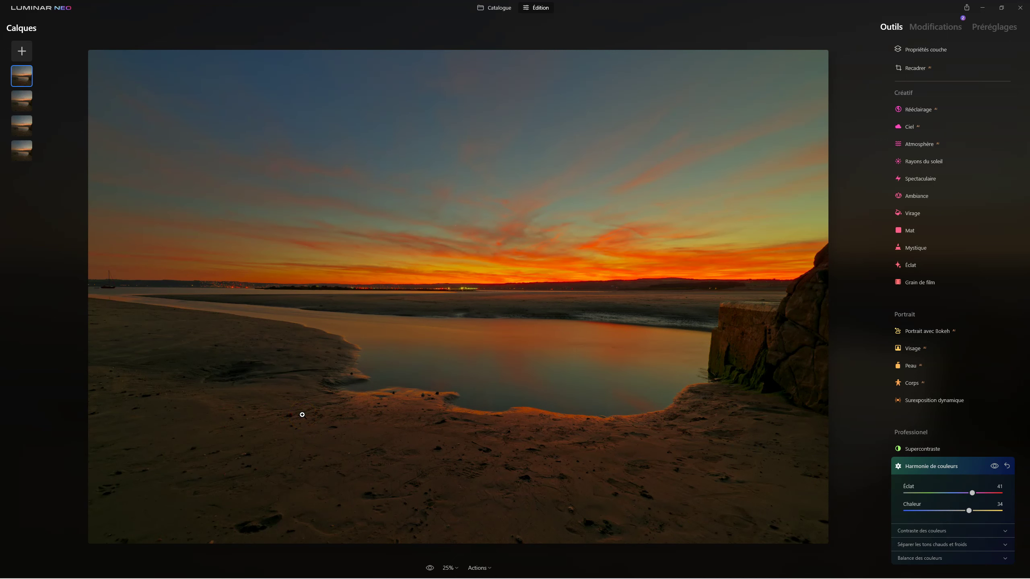
left_click(930, 467)
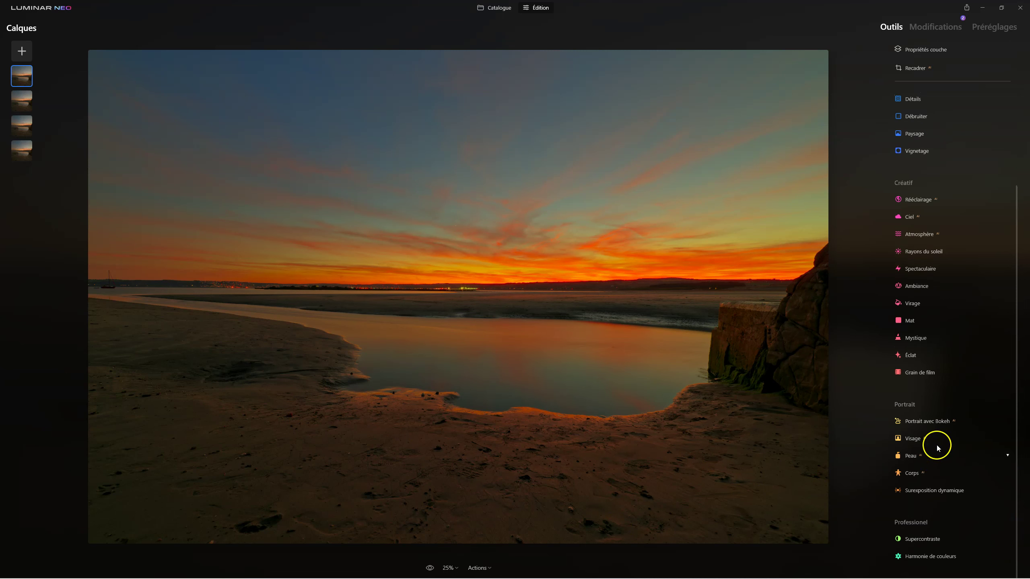
Tune the Éclat Flou artistique glow to Quantité 46, Luminosité 62, Contraste 15, Chaleur 28
left_click(910, 355)
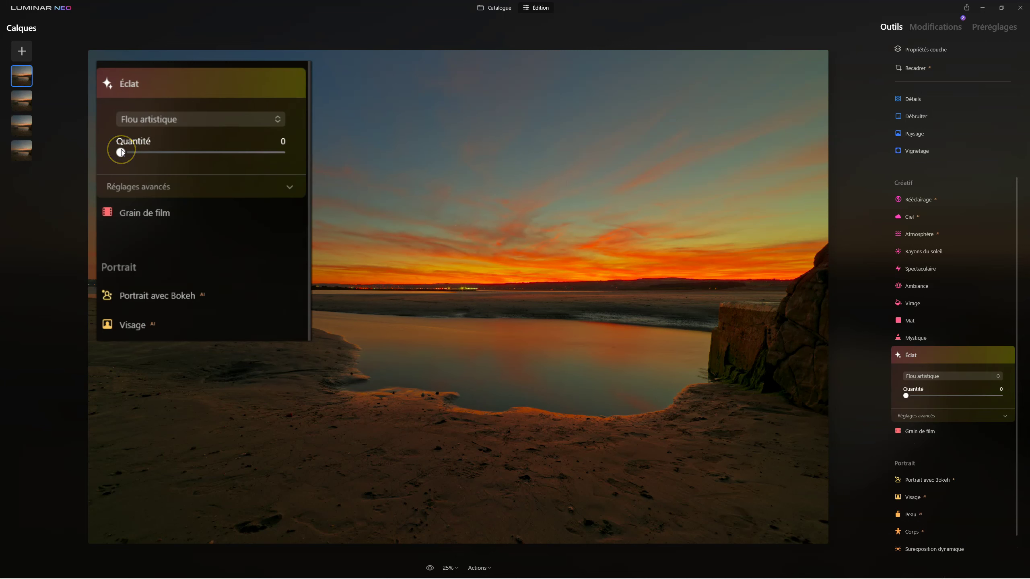
mouse_move(122, 151)
left_mouse_down()
mouse_move(239, 152)
mouse_move(195, 152)
left_mouse_up()
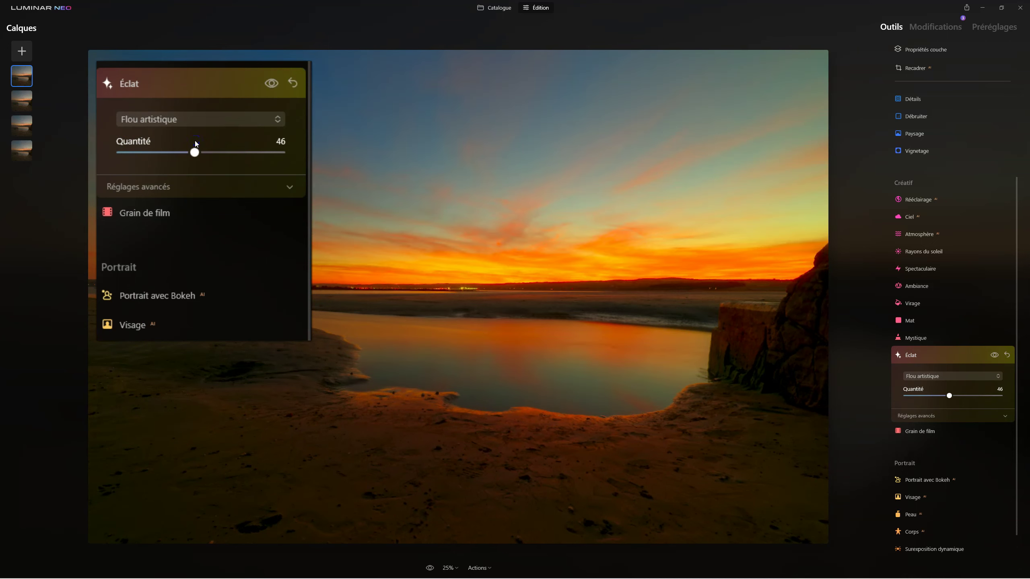
left_click(156, 185)
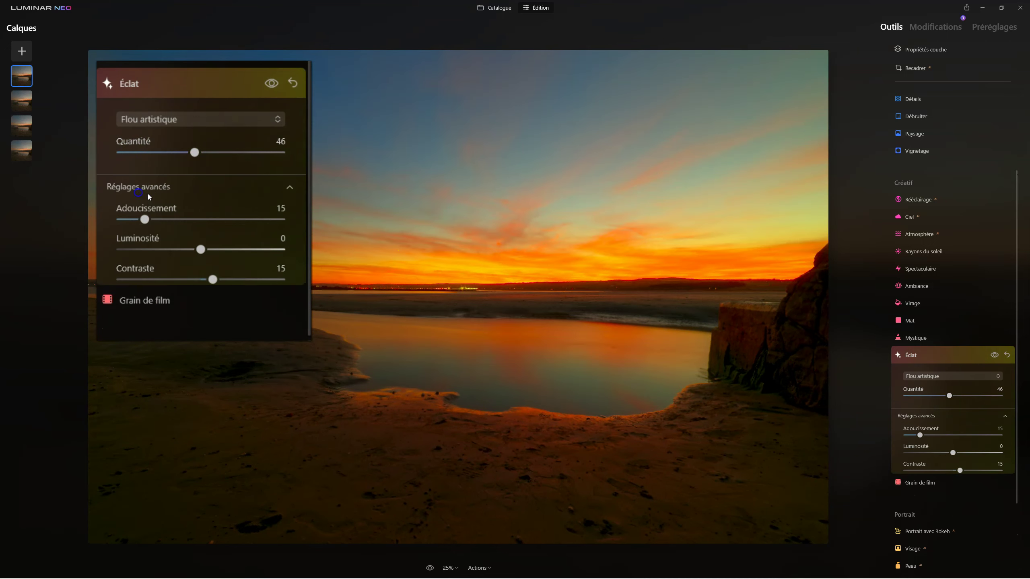
mouse_move(145, 219)
left_mouse_down()
mouse_move(266, 219)
mouse_move(294, 188)
left_mouse_up()
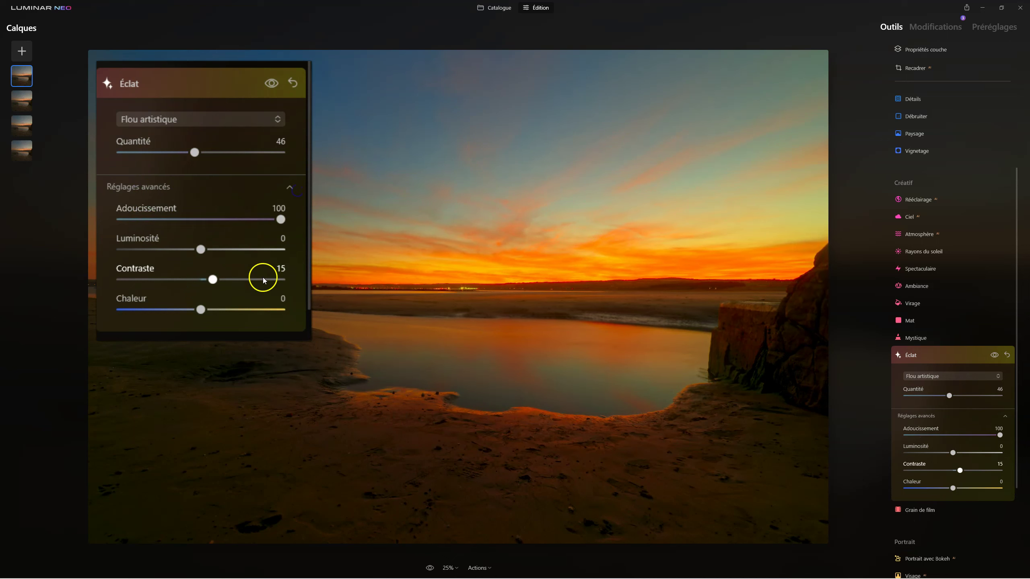
left_click_drag(263, 243, 251, 249)
left_click(213, 279)
left_click(196, 314)
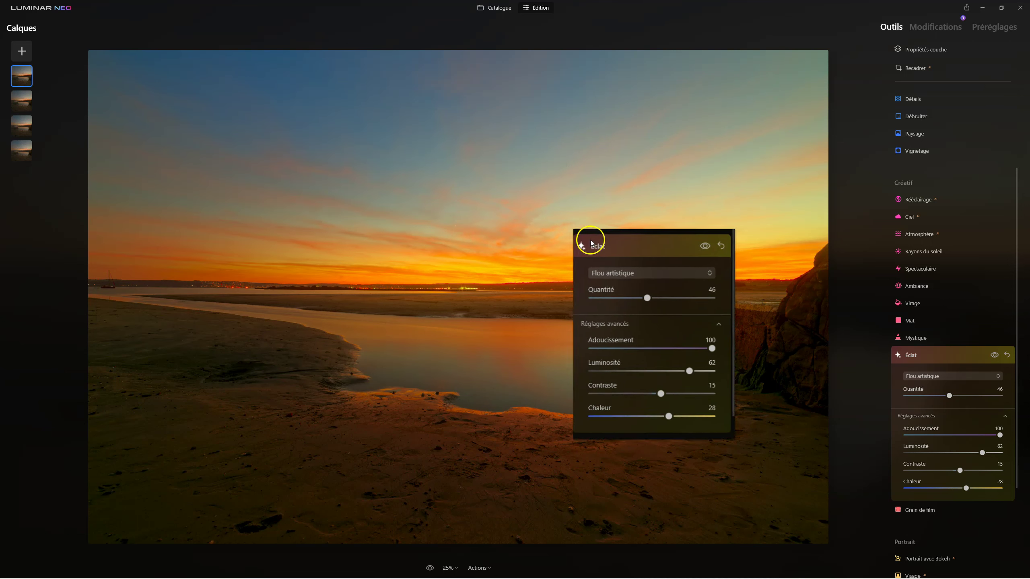
left_click(911, 355)
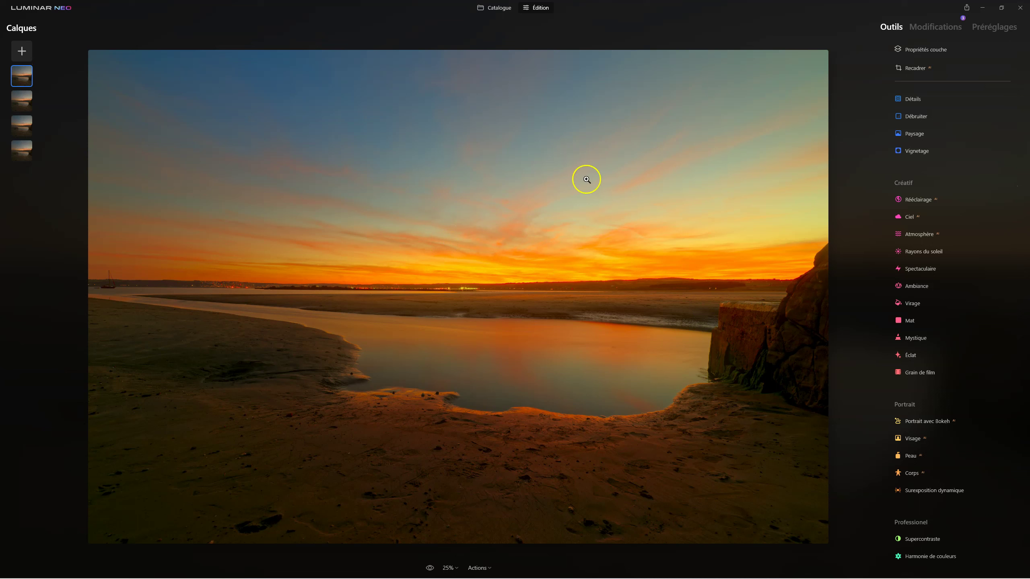
Try the top layer at Opacité 0 and about 27, compare with the original, then restore 100
left_click(937, 50)
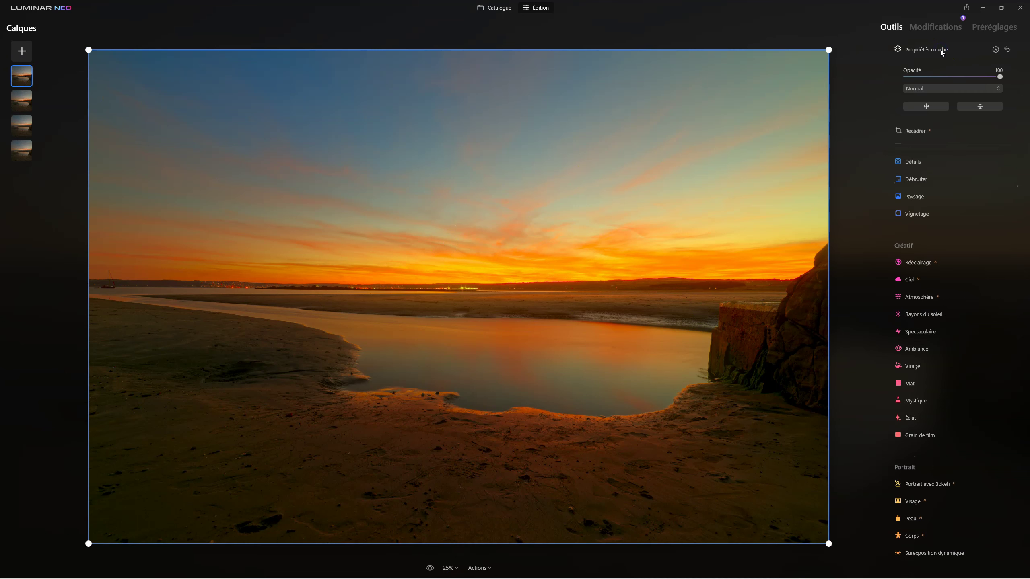
left_click_drag(999, 77, 906, 77)
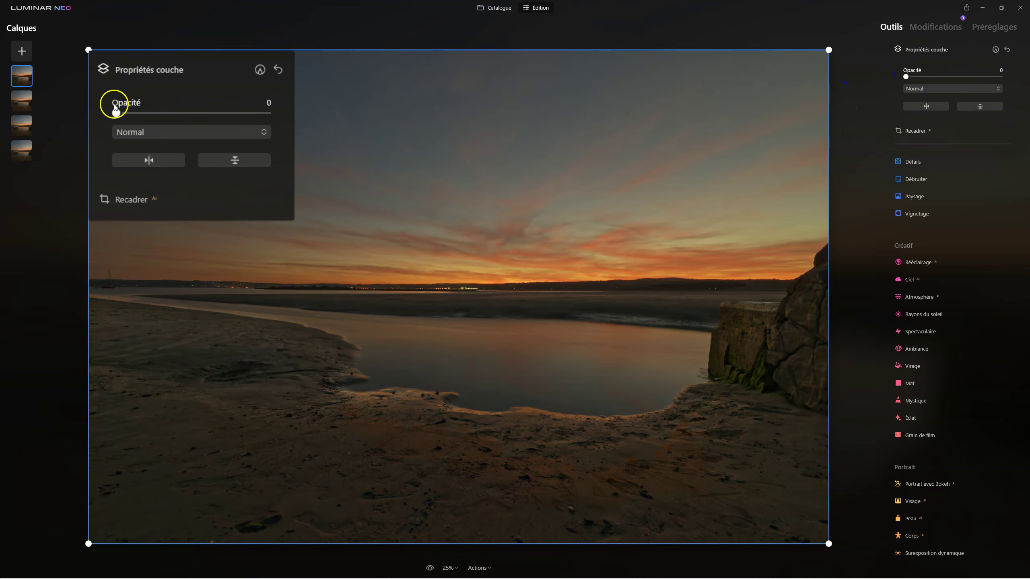
left_click_drag(116, 114, 191, 111)
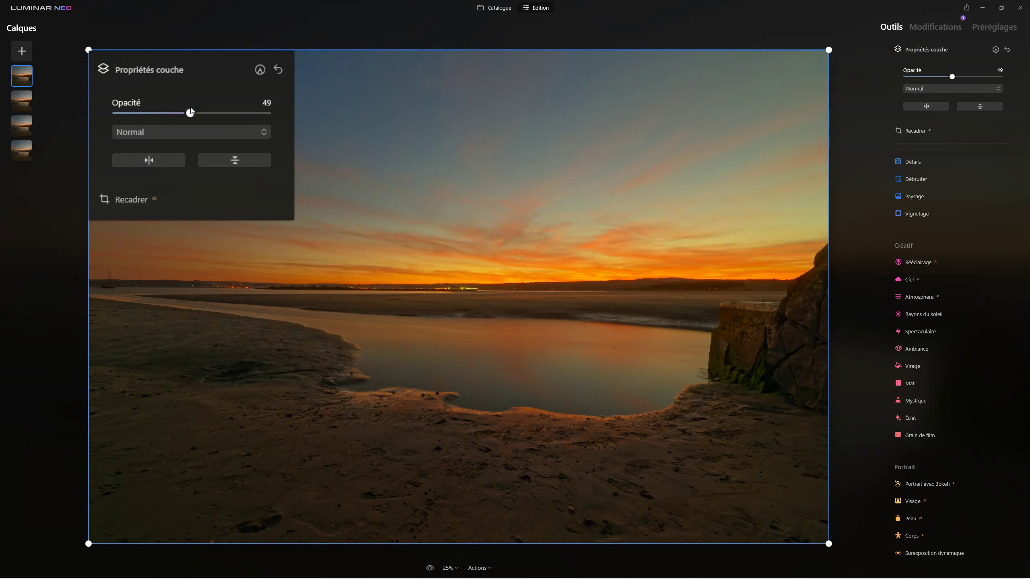
mouse_move(191, 112)
left_mouse_down()
mouse_move(114, 113)
mouse_move(271, 113)
mouse_move(171, 113)
left_mouse_up()
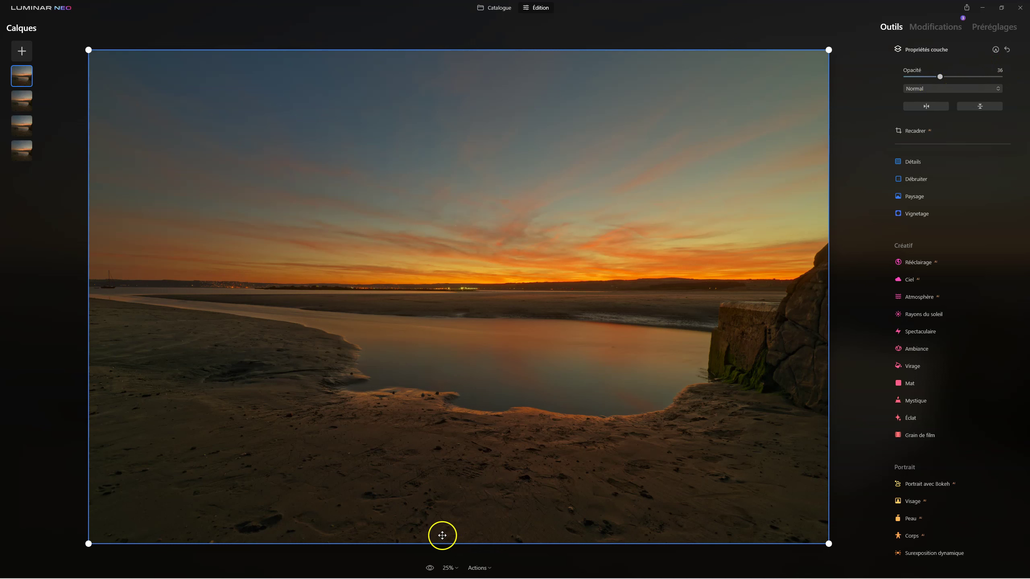
left_click(430, 569)
left_click(431, 571)
left_click(431, 569)
left_click_drag(940, 76, 999, 76)
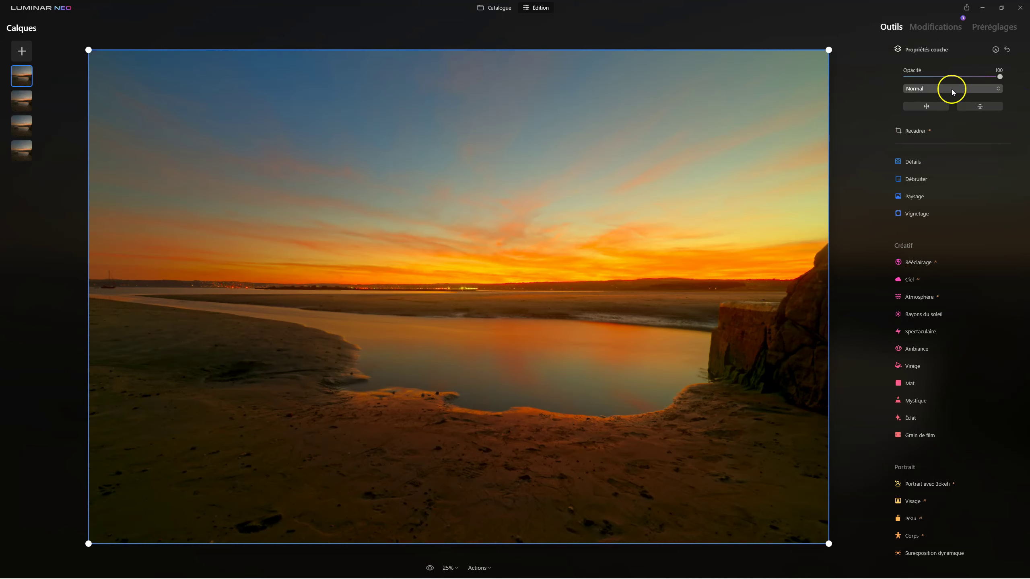
Try Luminosité and Couleur blend modes at lowered opacity, comparing with the original photo
left_click(952, 92)
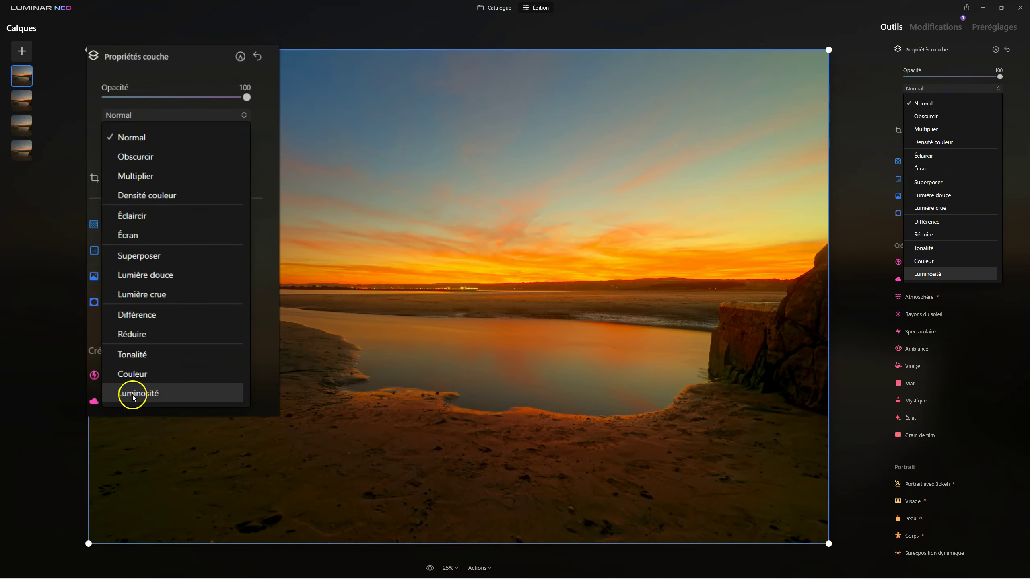
left_click(924, 277)
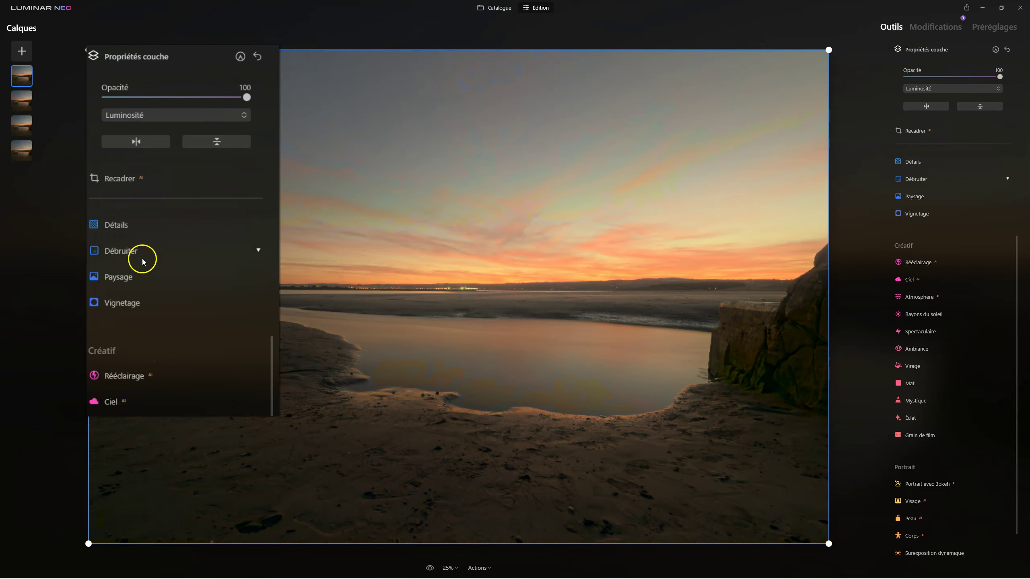
left_click(149, 116)
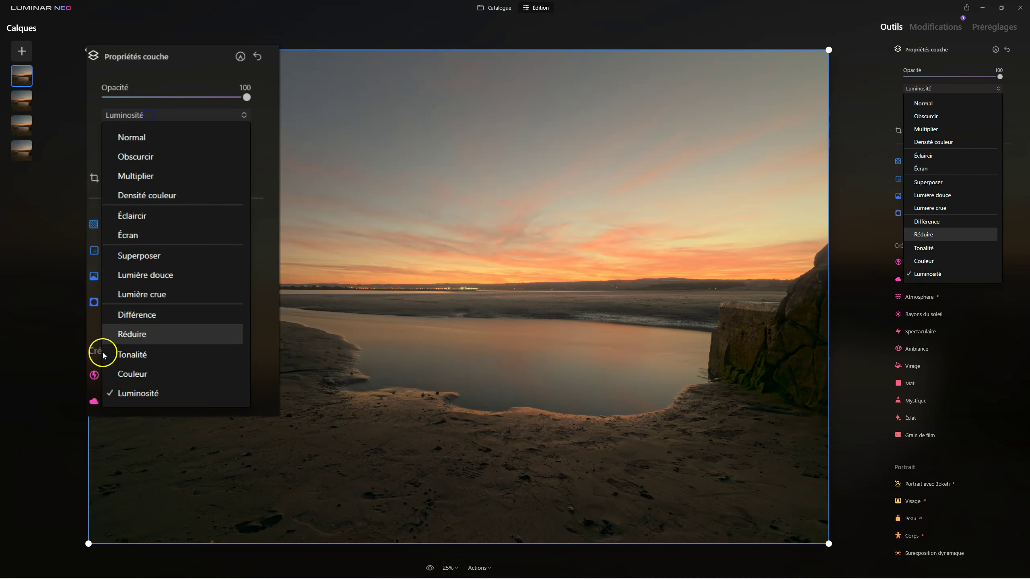
left_click(131, 374)
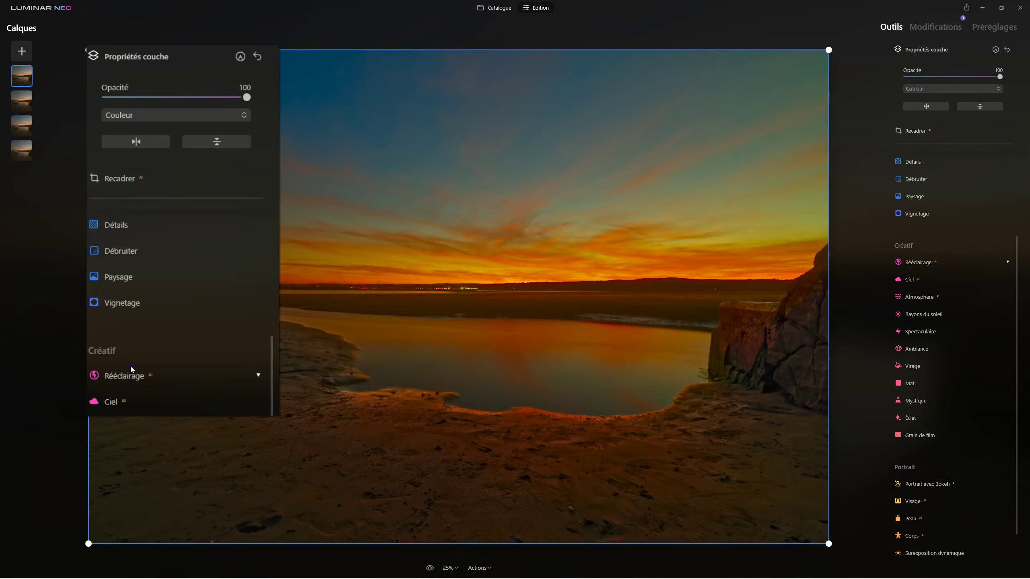
left_click(153, 118)
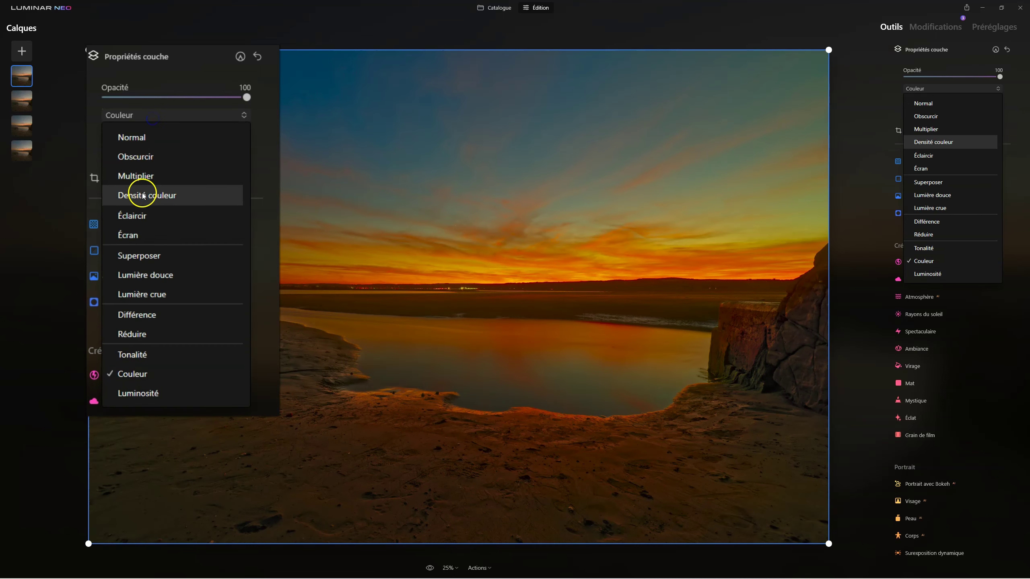
left_click(247, 98)
mouse_move(999, 77)
left_mouse_down()
mouse_move(906, 77)
mouse_move(957, 76)
left_mouse_up()
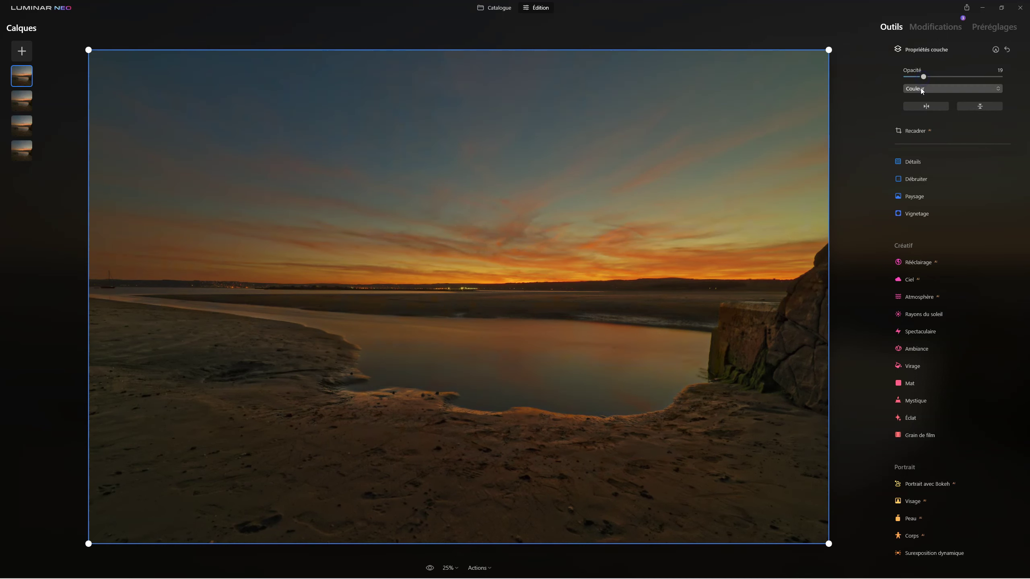
left_click(431, 568)
left_click(431, 568)
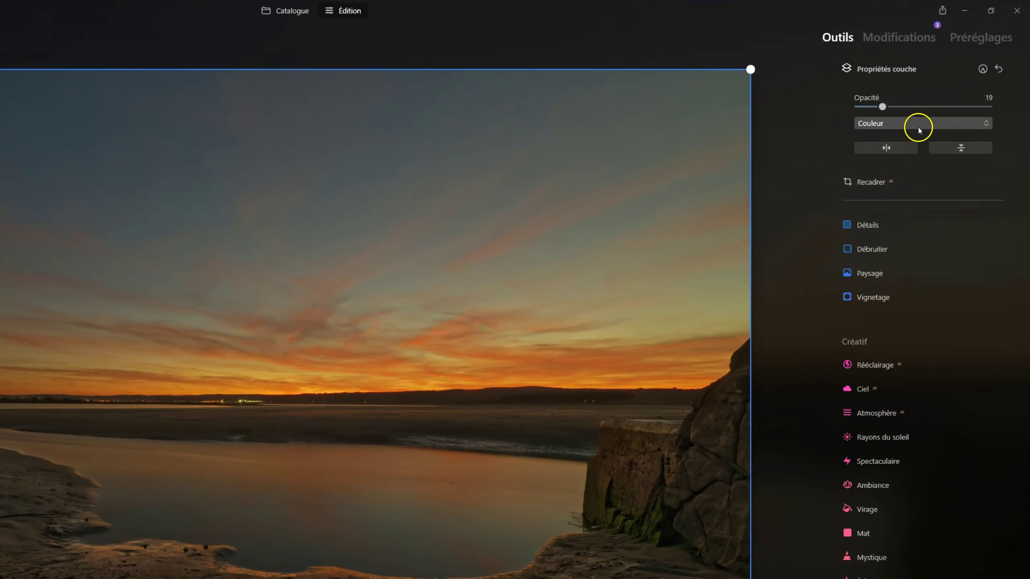
Return the layer to Opacité 100 and blend it in Lumière douce
left_click(927, 87)
left_click_drag(868, 116, 1013, 113)
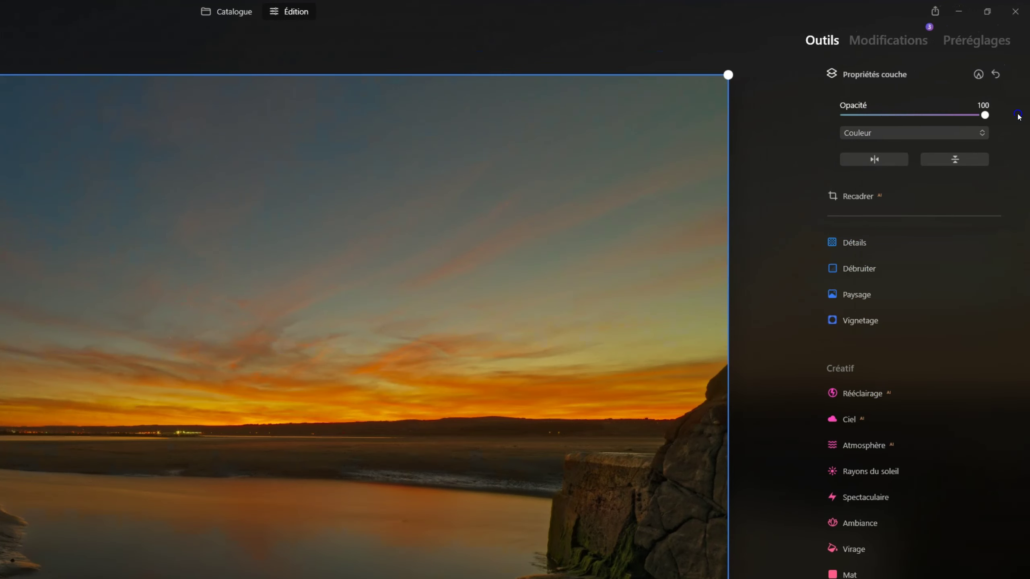
left_click(894, 129)
left_click(868, 370)
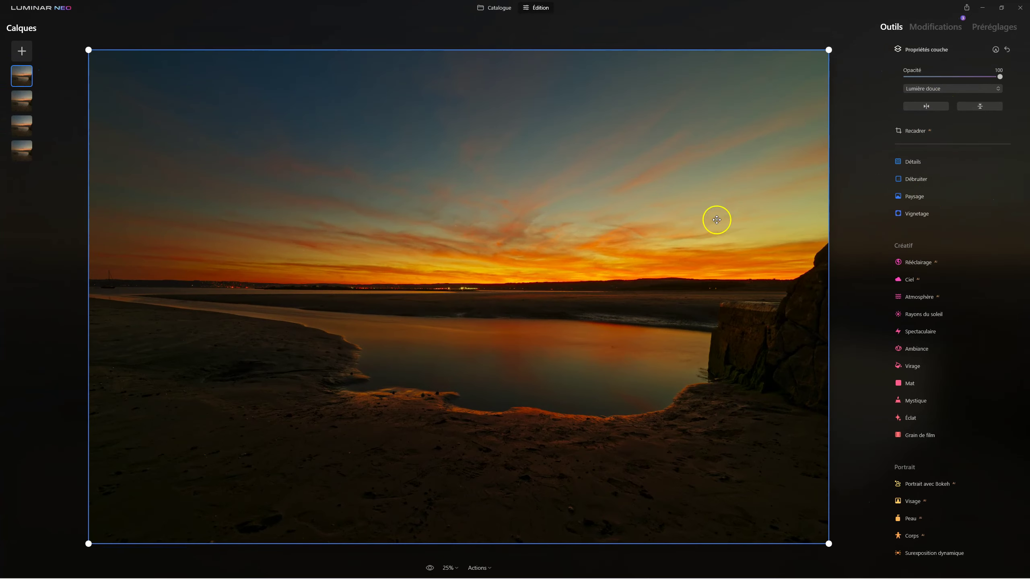
Add a paint mask to the layer and lower its opacity to 27
left_click_drag(999, 76, 835, 77)
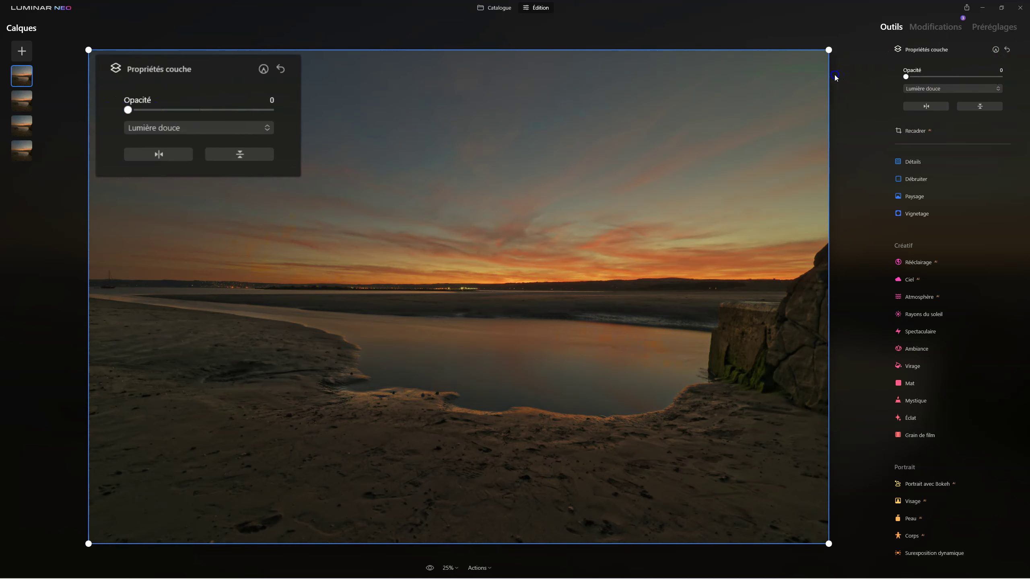
left_click_drag(905, 77, 920, 77)
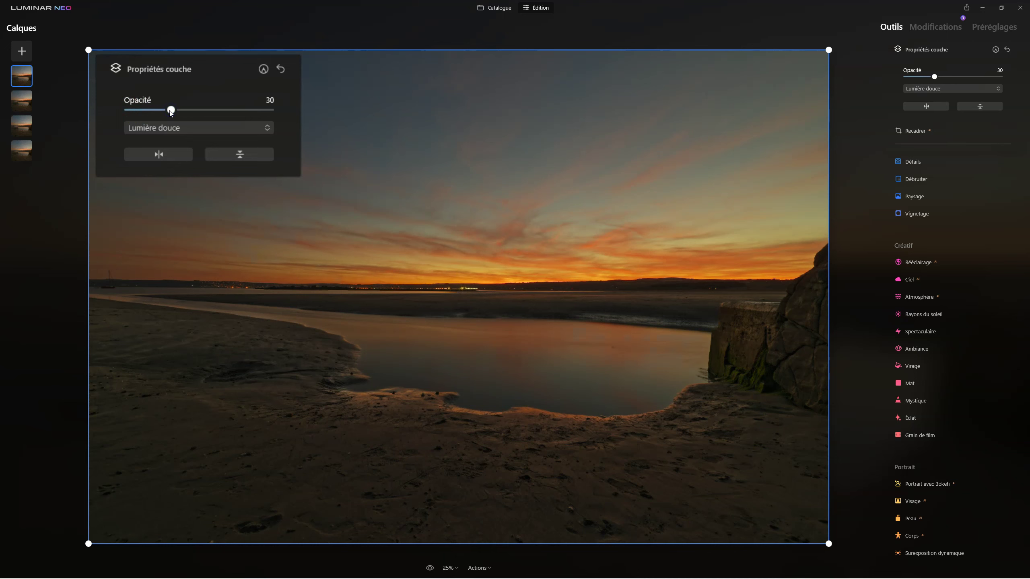
left_click_drag(934, 77, 978, 77)
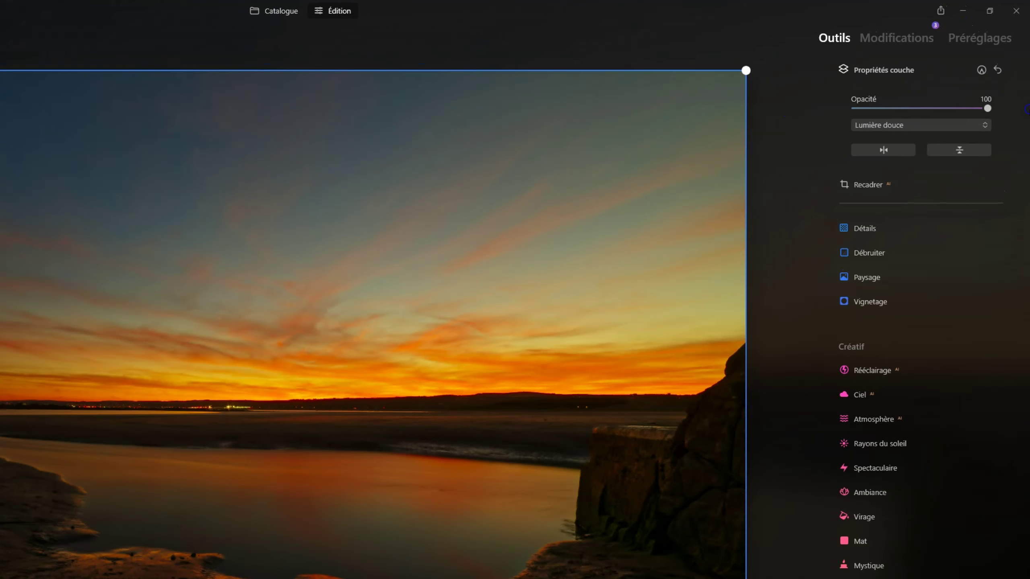
left_click(981, 70)
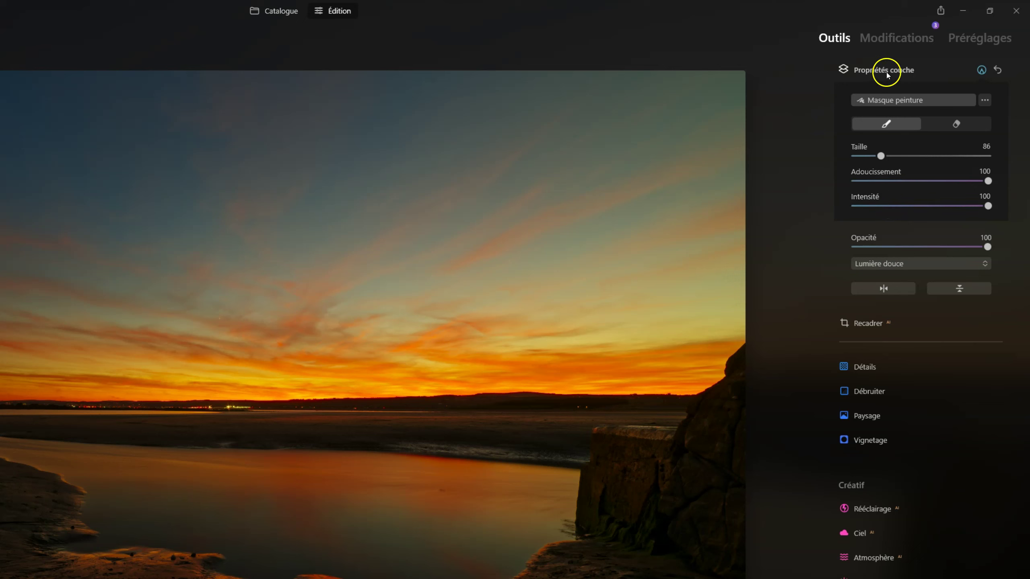
left_click_drag(987, 247, 802, 251)
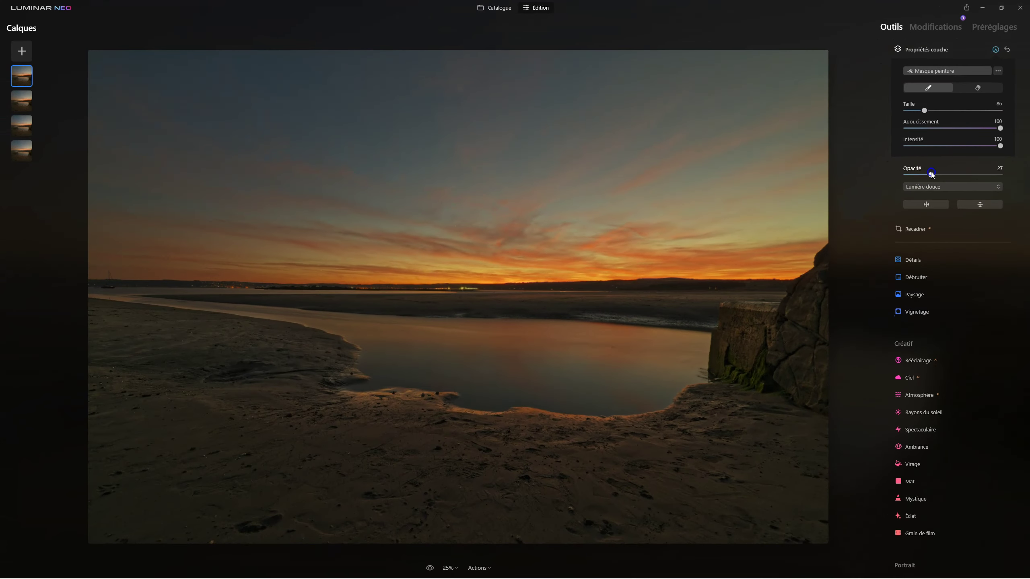
Try the Lumière crue, Superposer and Écran blend modes, settling on Multiplier
left_click(921, 187)
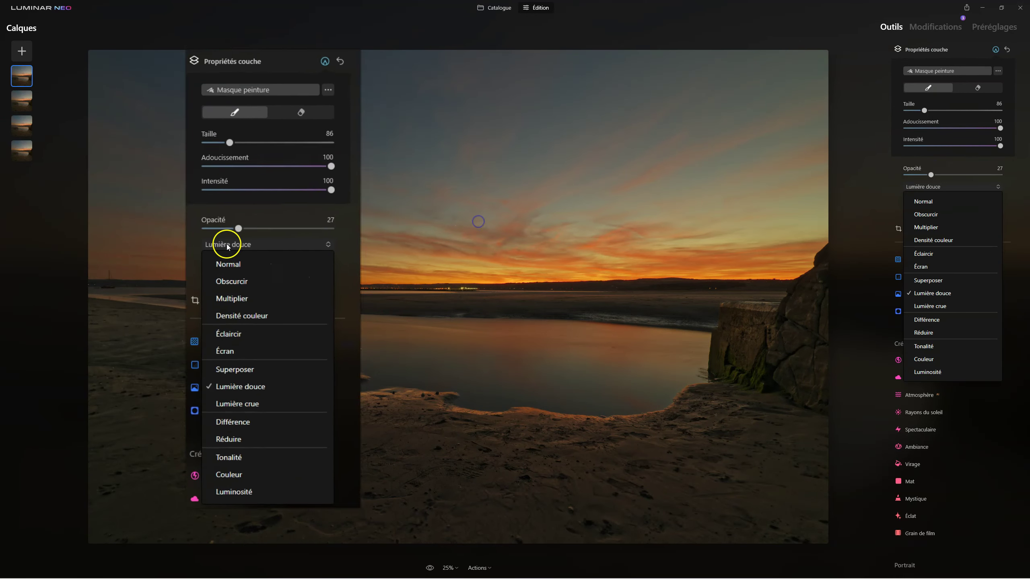
left_click(137, 418)
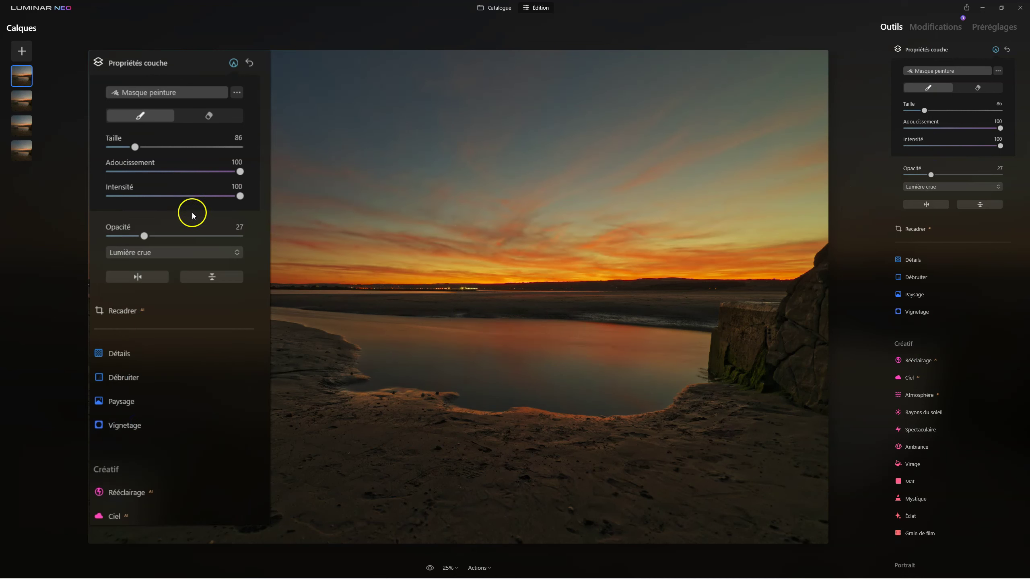
left_click(126, 253)
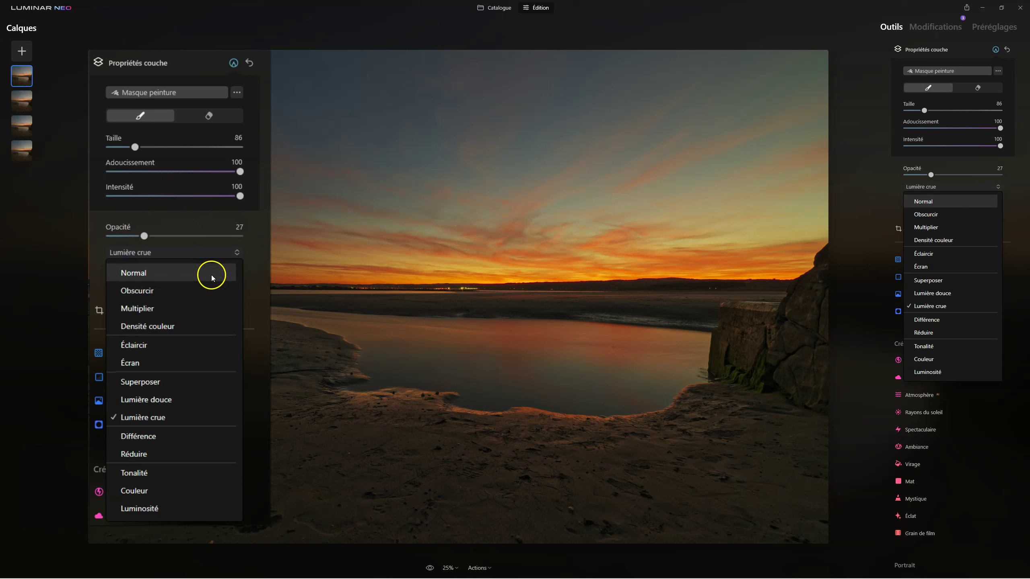
left_click(146, 384)
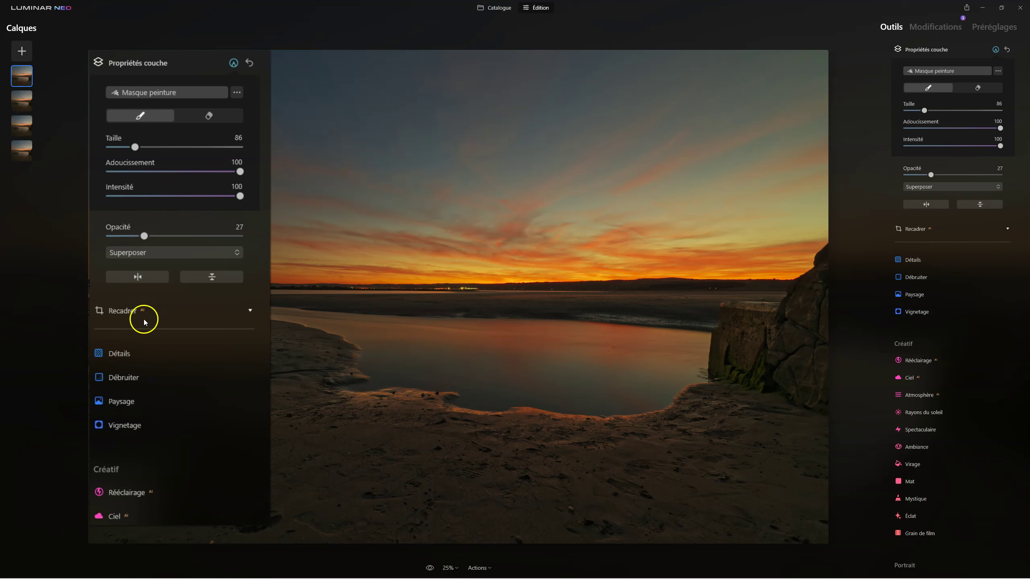
left_click(141, 253)
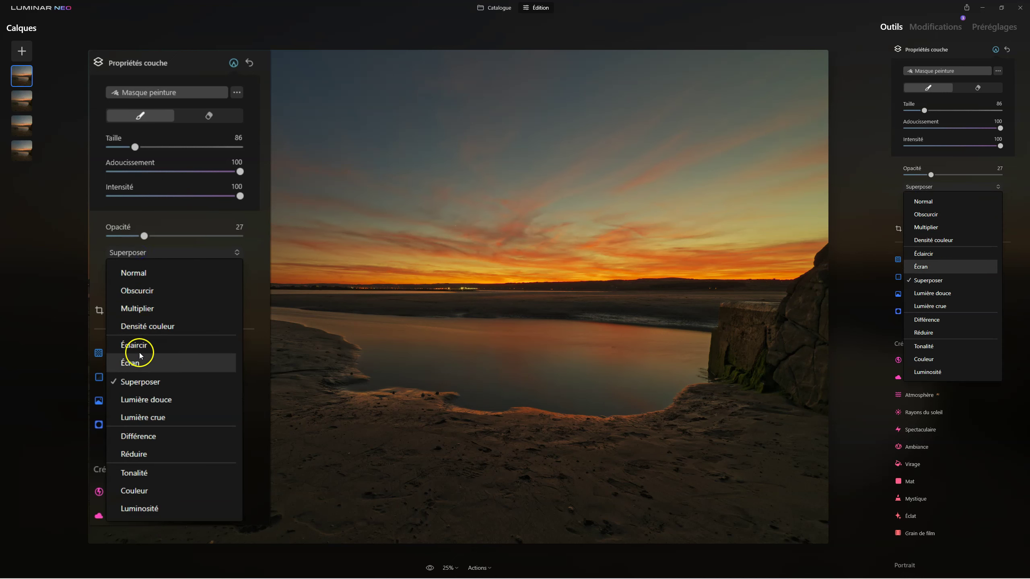
left_click(135, 361)
left_click(138, 251)
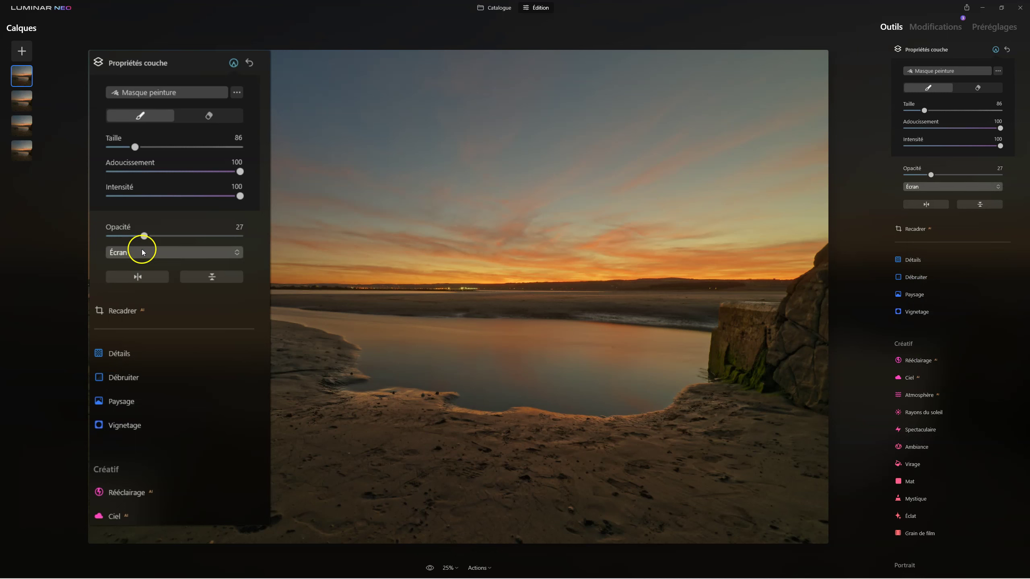
left_click(135, 308)
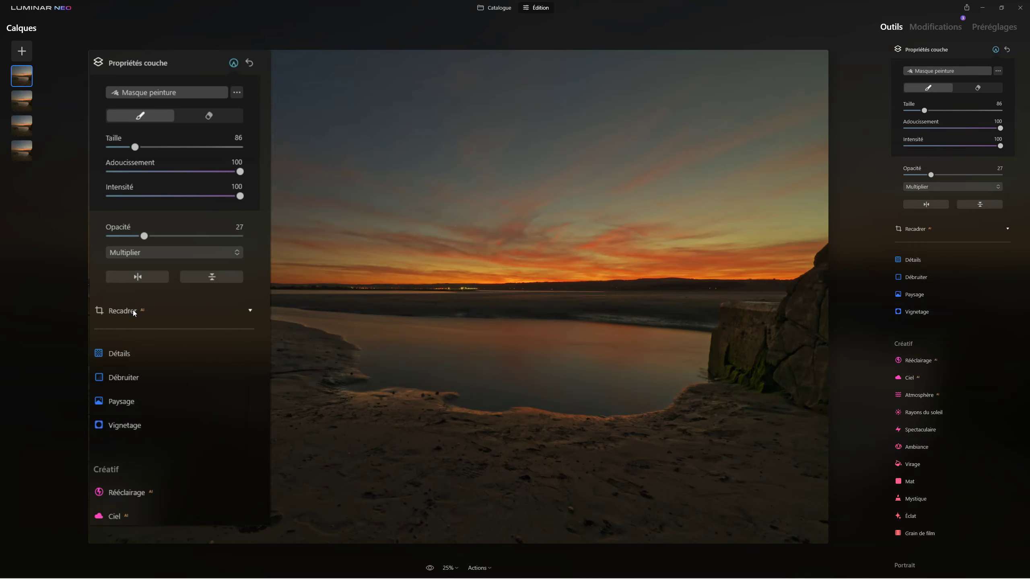
Set the layer opacity to 25, compare against the original, and collapse the layer properties
mouse_move(931, 175)
left_mouse_down()
mouse_move(1027, 176)
mouse_move(897, 176)
left_mouse_up()
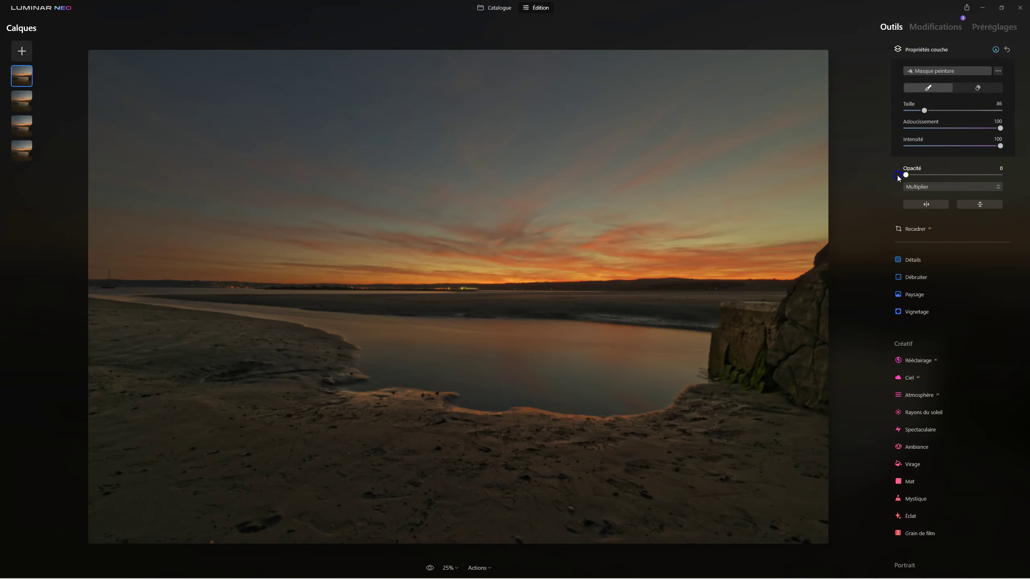
left_click(905, 176)
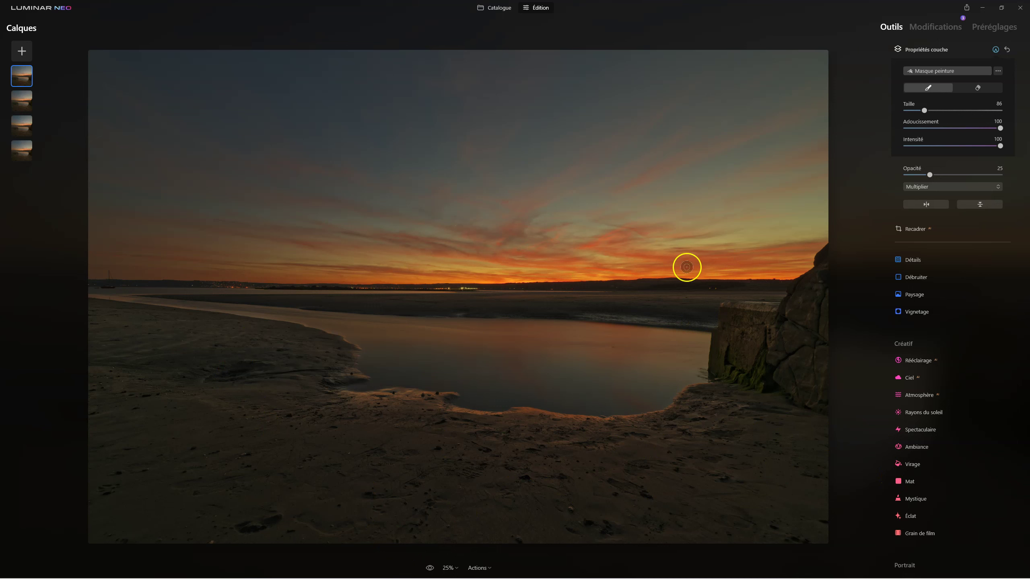
left_click(429, 568)
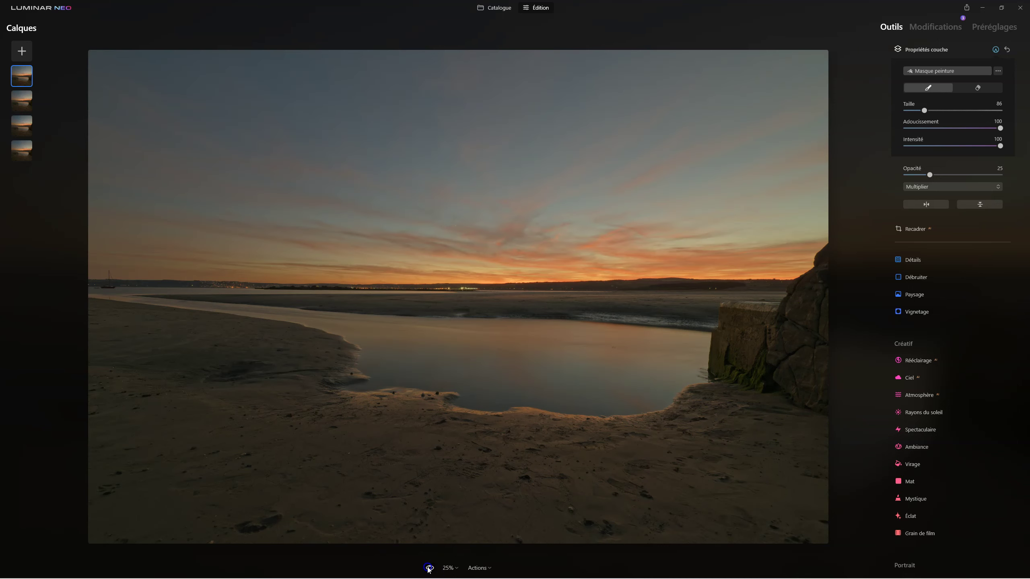
left_click(429, 568)
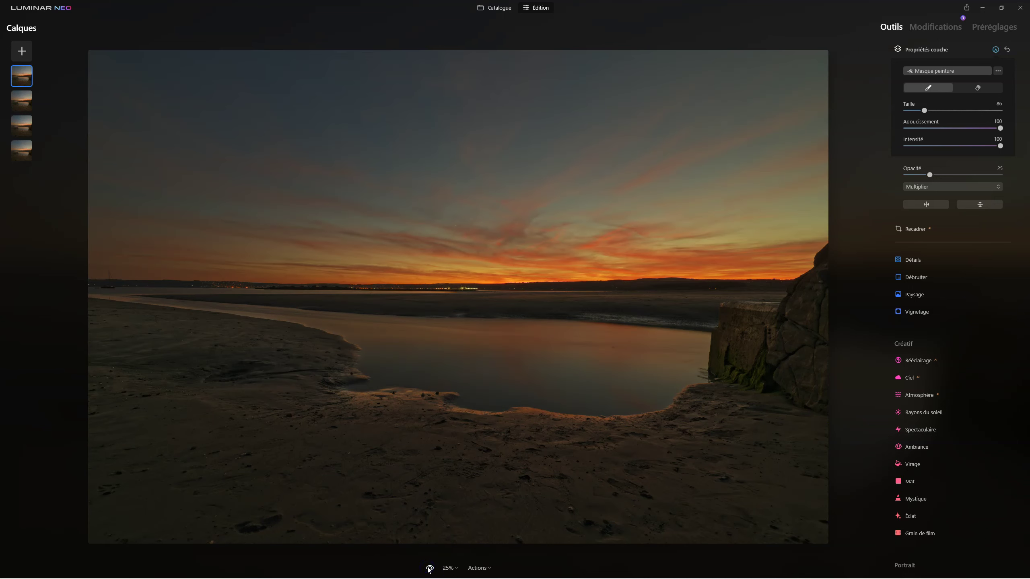
left_click(429, 568)
left_click(428, 568)
left_click(429, 568)
left_click(921, 48)
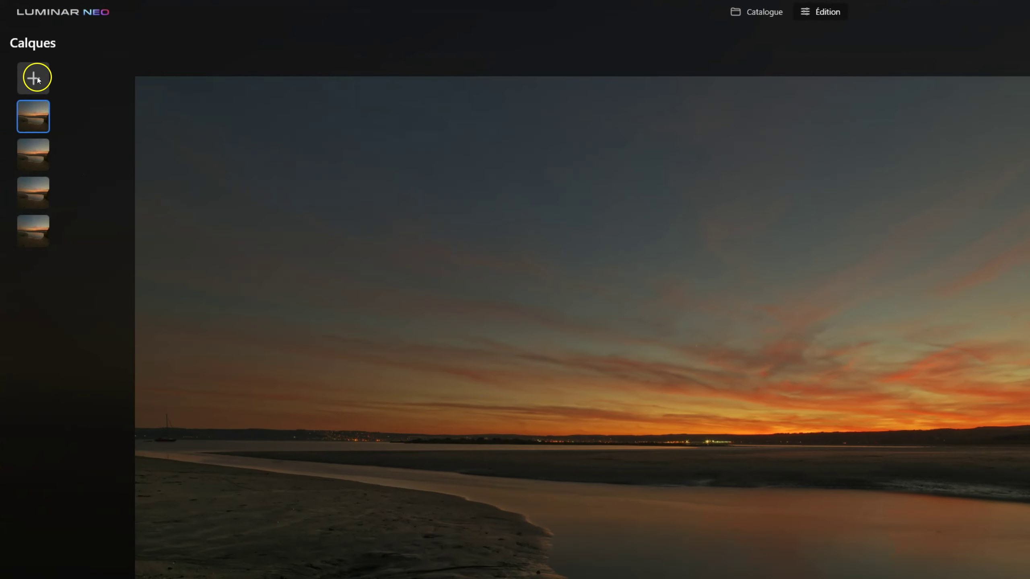
Add the sunset photo from Mes images as a new layer and browse the Coucher de soleil presets
left_click(28, 78)
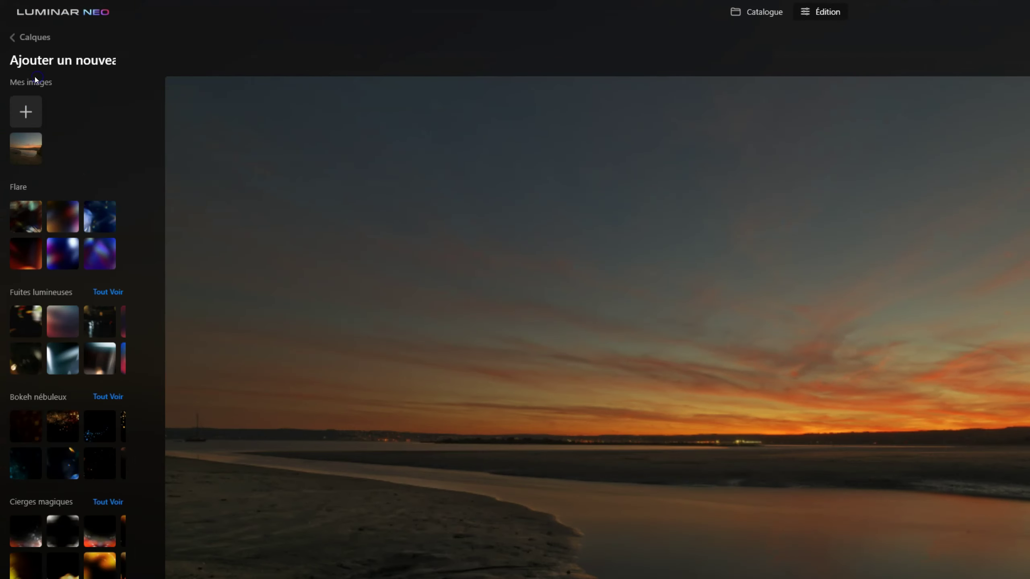
left_click(26, 148)
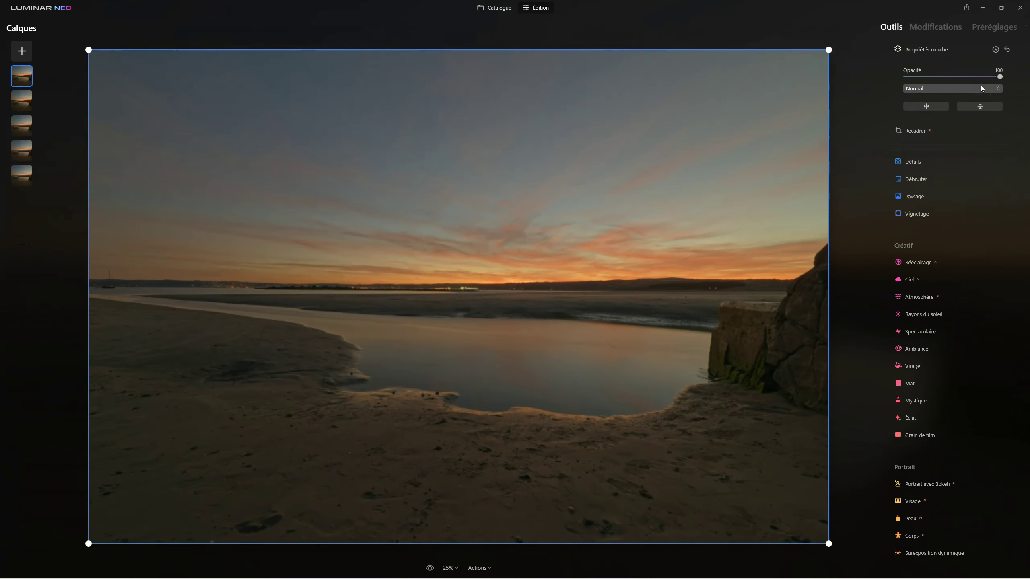
left_click(992, 28)
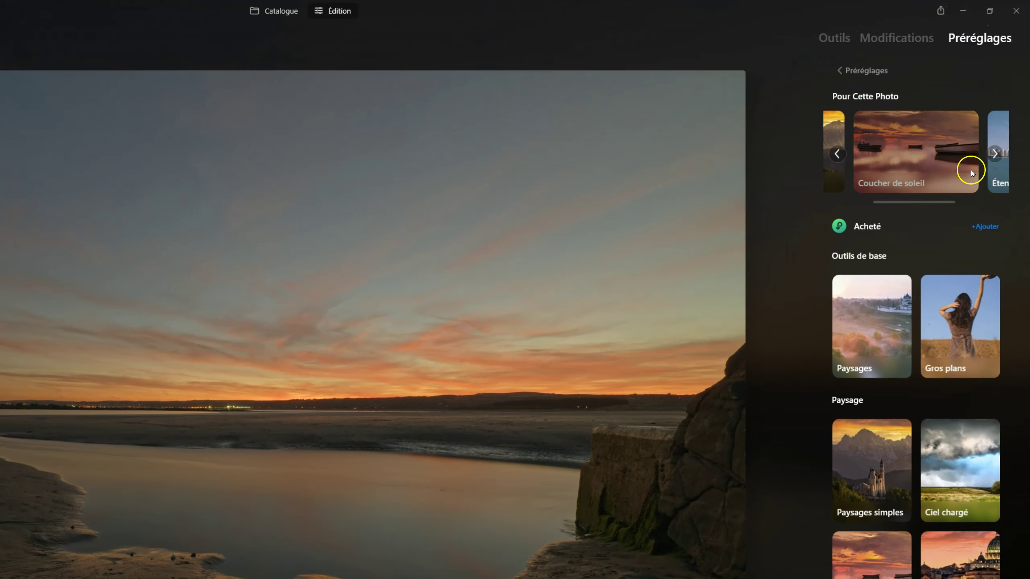
scroll(928, 166, "right", 2)
scroll(928, 167, "left", 2)
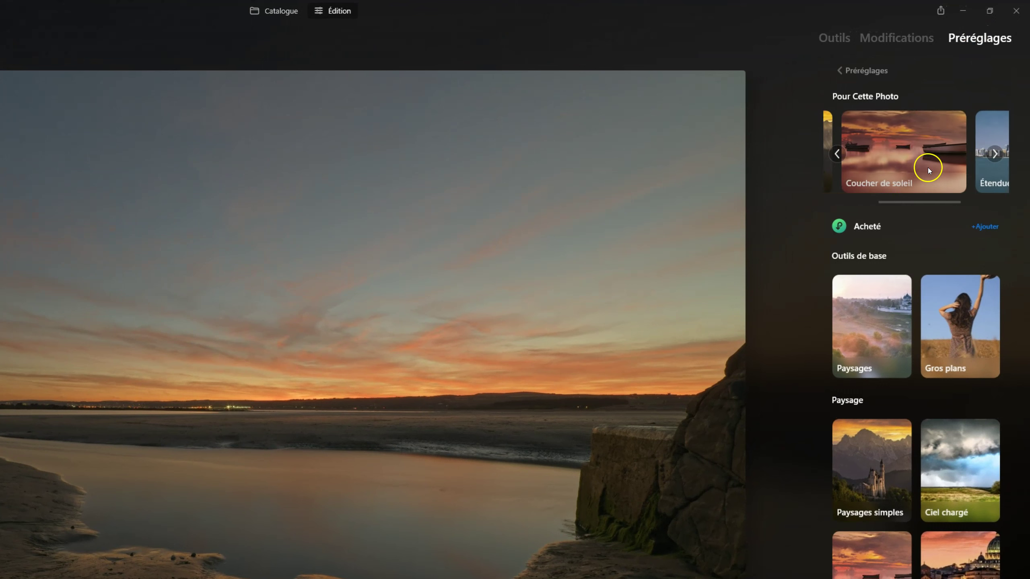
left_click(926, 152)
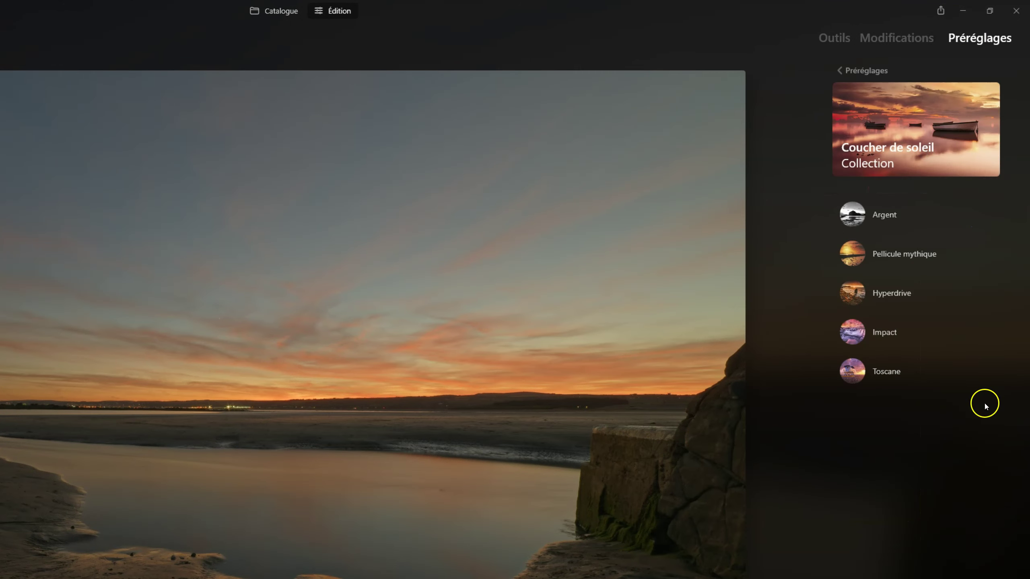
Apply the Hyperdrive preset, trying Impact first, and leave its strength at 100
left_click(850, 338)
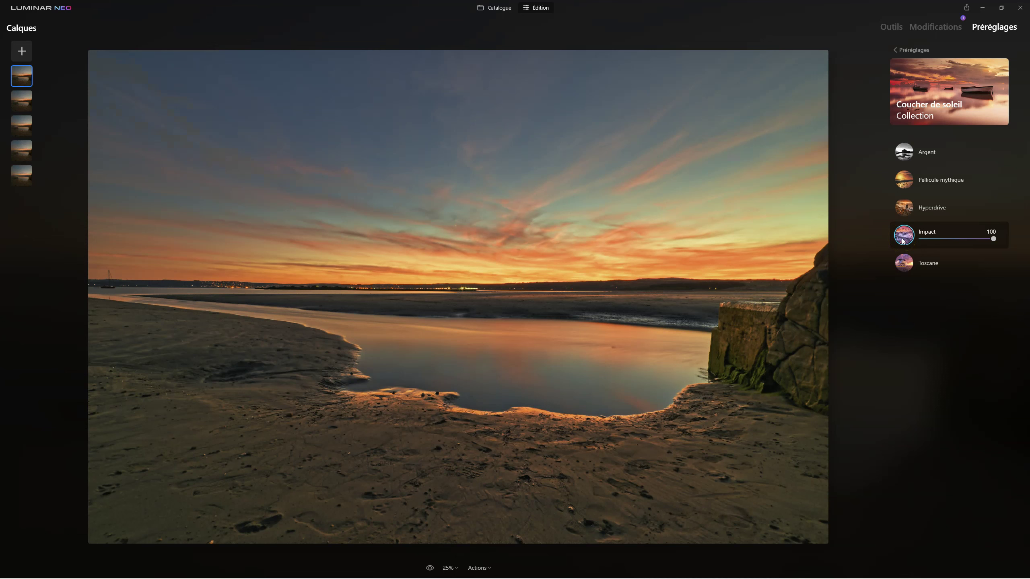
left_click(903, 213)
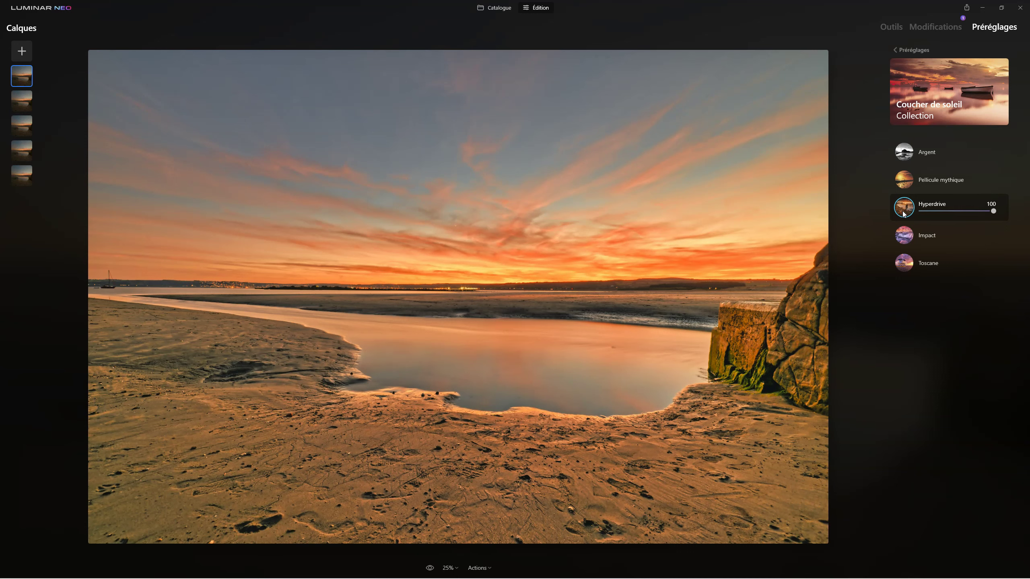
mouse_move(982, 211)
left_mouse_down()
mouse_move(994, 214)
mouse_move(924, 211)
left_mouse_up()
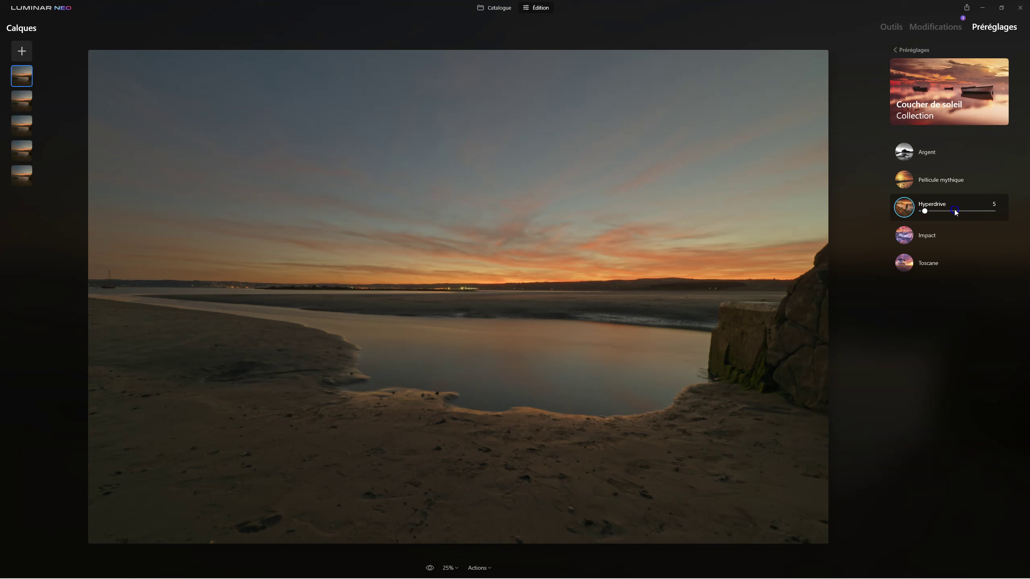
left_click_drag(929, 214, 1023, 214)
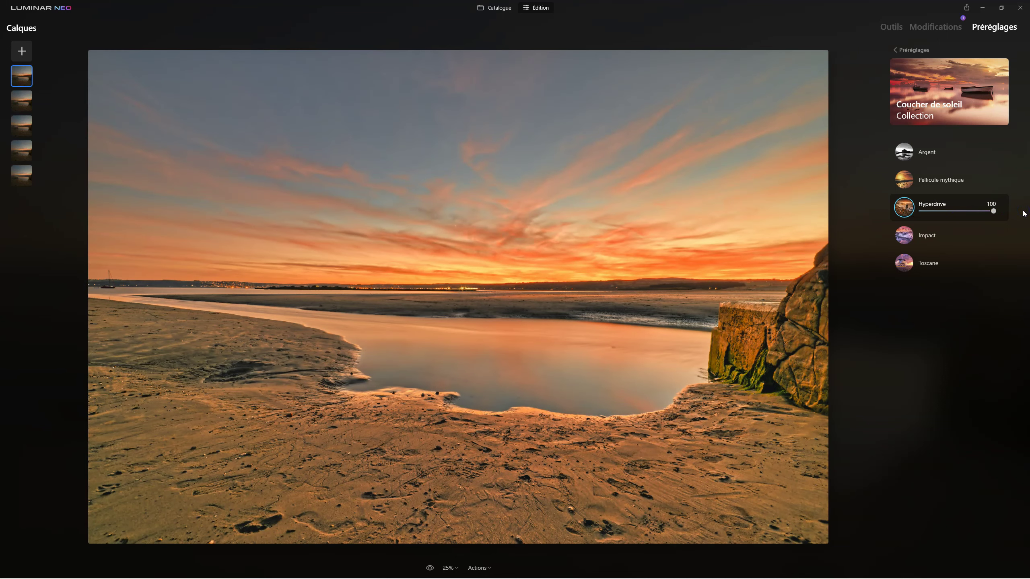
left_click(889, 28)
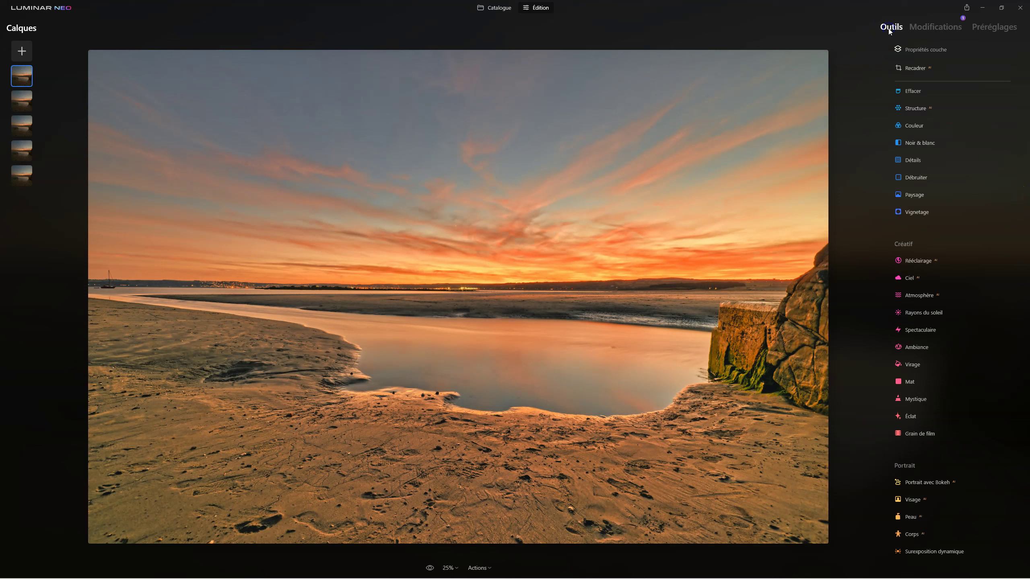
Set the Hyperdrive layer's blend mode to Multiplier in its layer properties
left_click(913, 49)
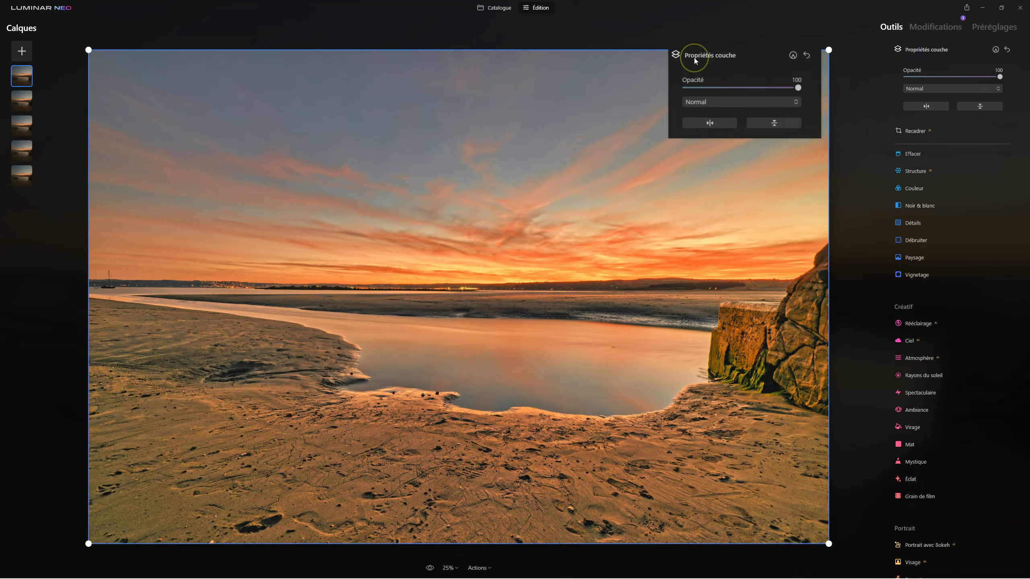
mouse_move(997, 78)
left_mouse_down()
mouse_move(871, 82)
mouse_move(1016, 77)
left_mouse_up()
left_click(929, 90)
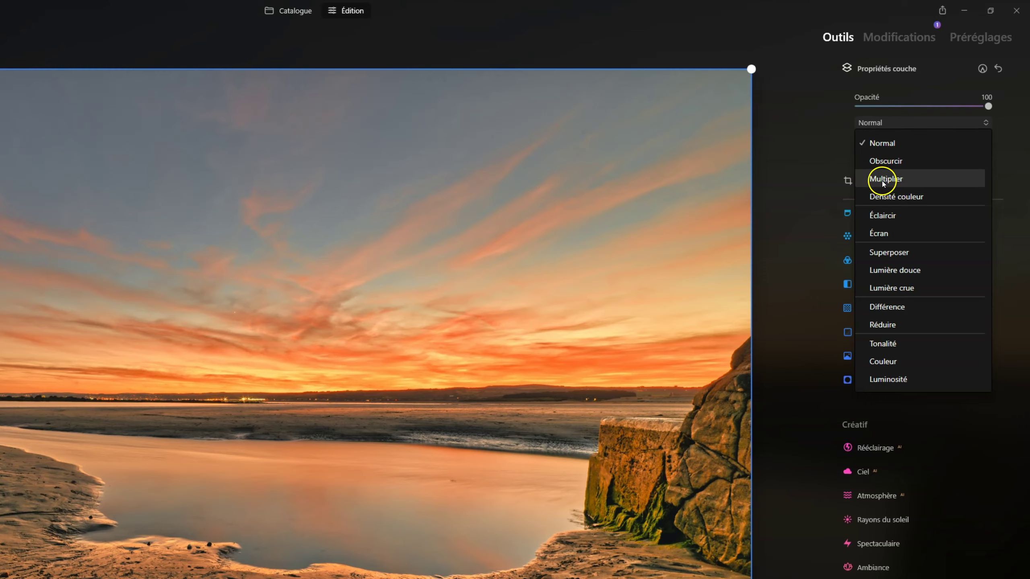
left_click(882, 178)
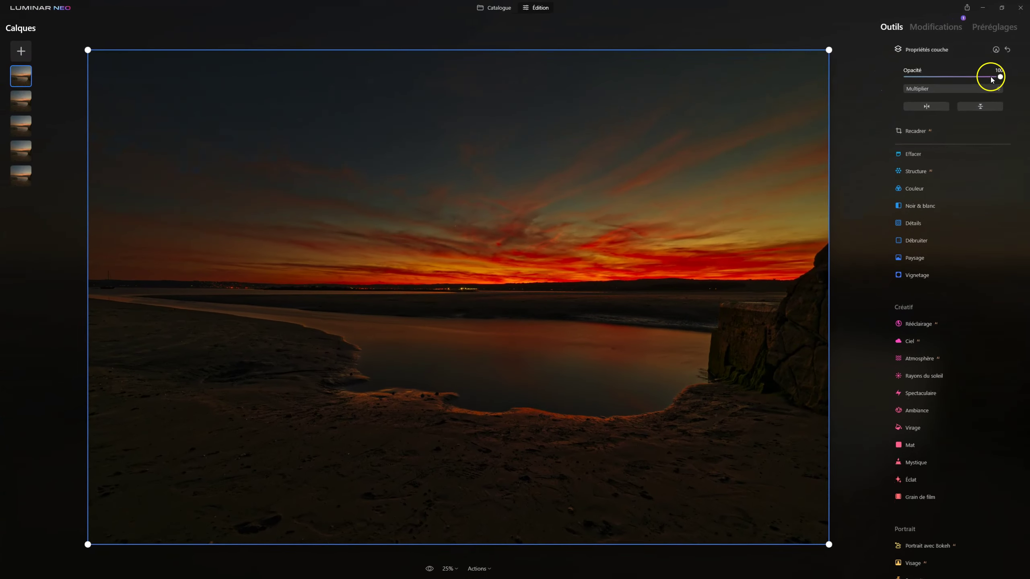
mouse_move(995, 76)
left_mouse_down()
mouse_move(911, 87)
mouse_move(999, 83)
left_mouse_up()
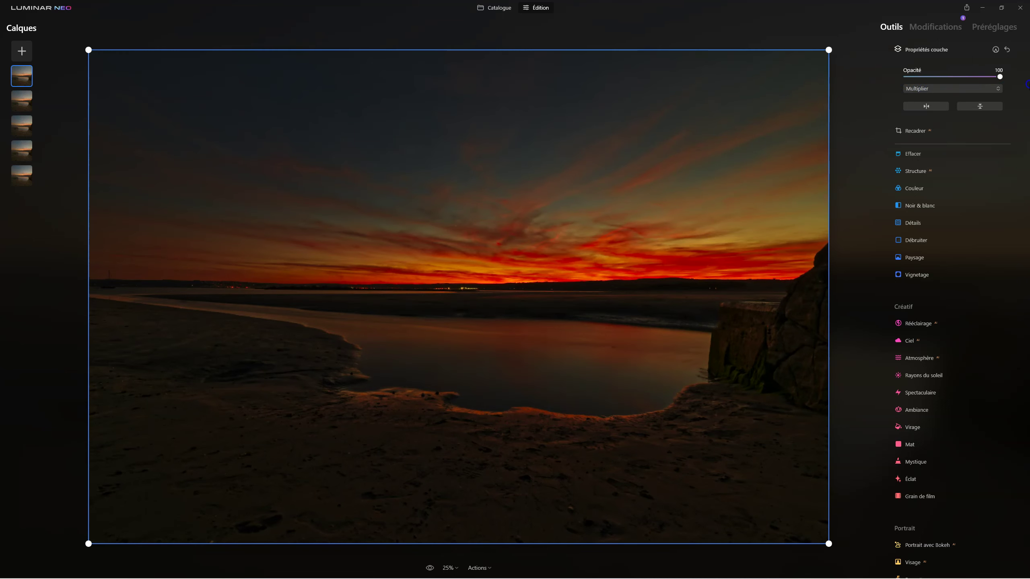
left_click(936, 93)
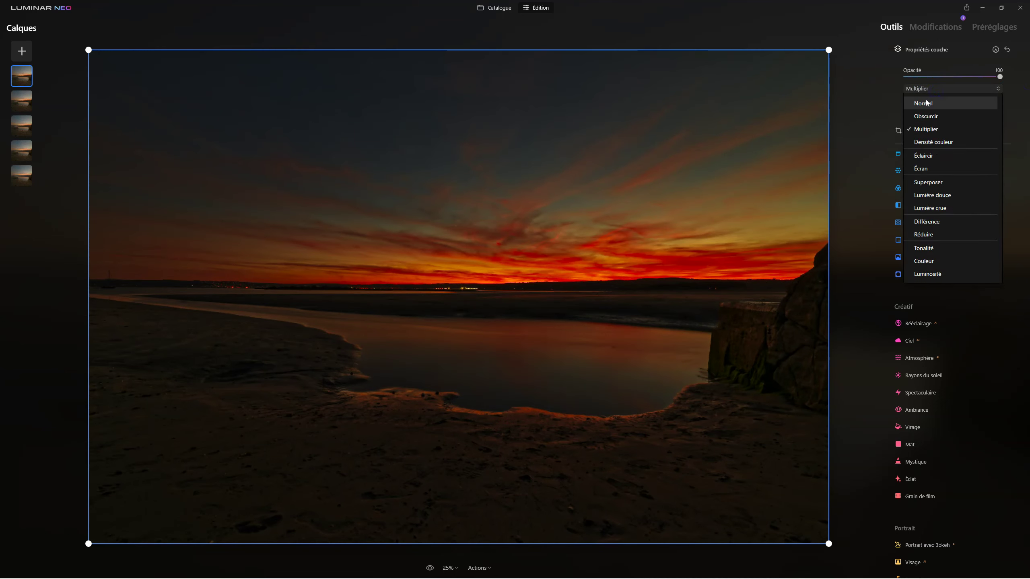
left_click(998, 77)
Set the Hyperdrive layer's opacity to 43
mouse_move(998, 77)
left_mouse_down()
mouse_move(903, 84)
mouse_move(912, 87)
left_mouse_up()
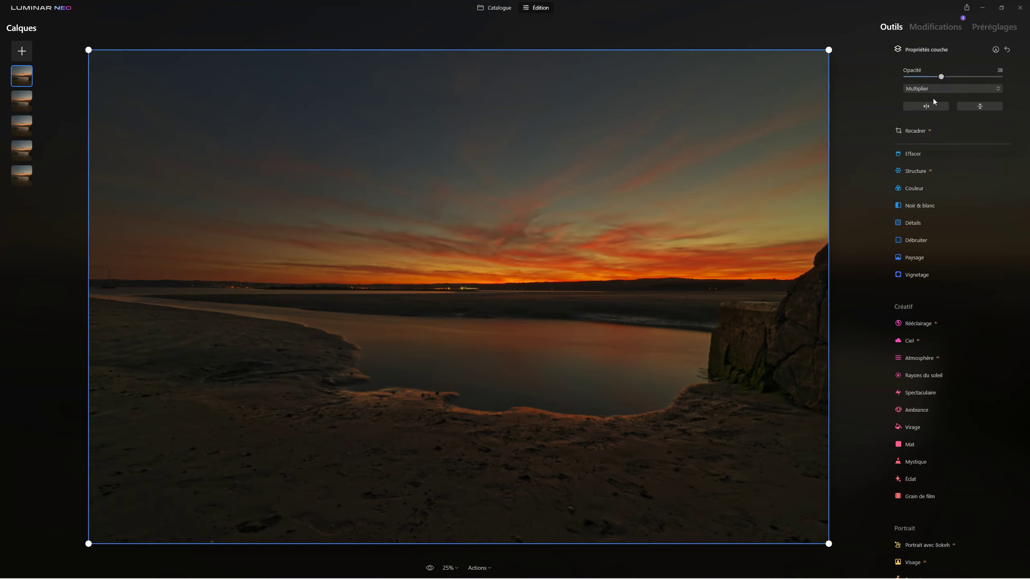
left_click_drag(940, 77, 855, 83)
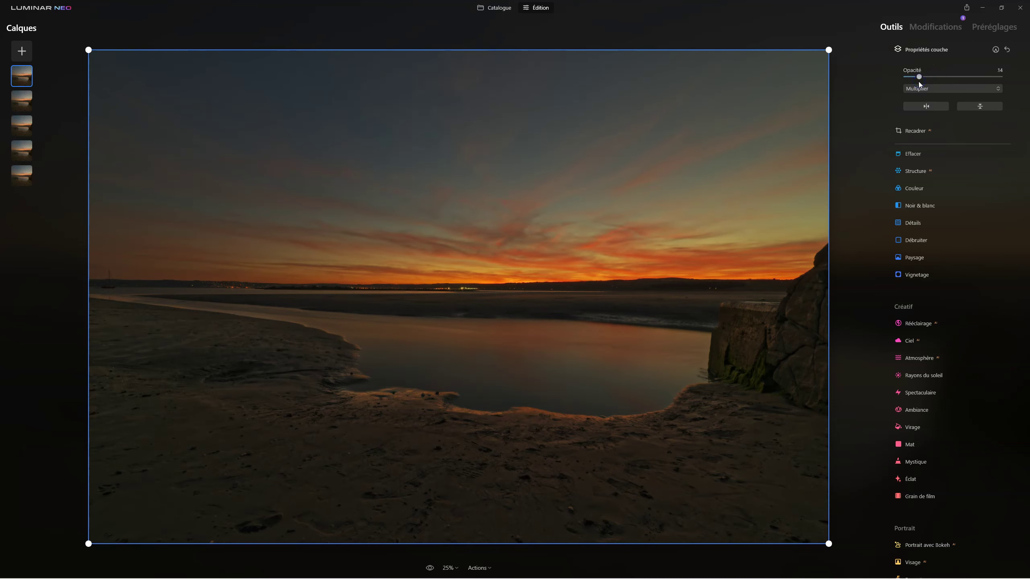
left_click_drag(920, 80, 948, 80)
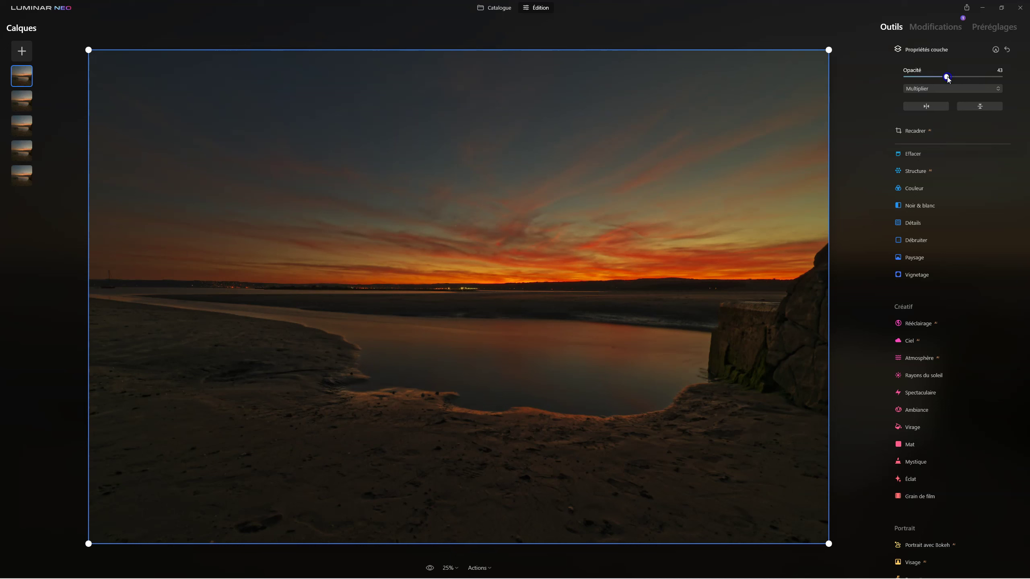
Add a paint mask brushed over the sky and readjust the layer opacity
left_click(995, 49)
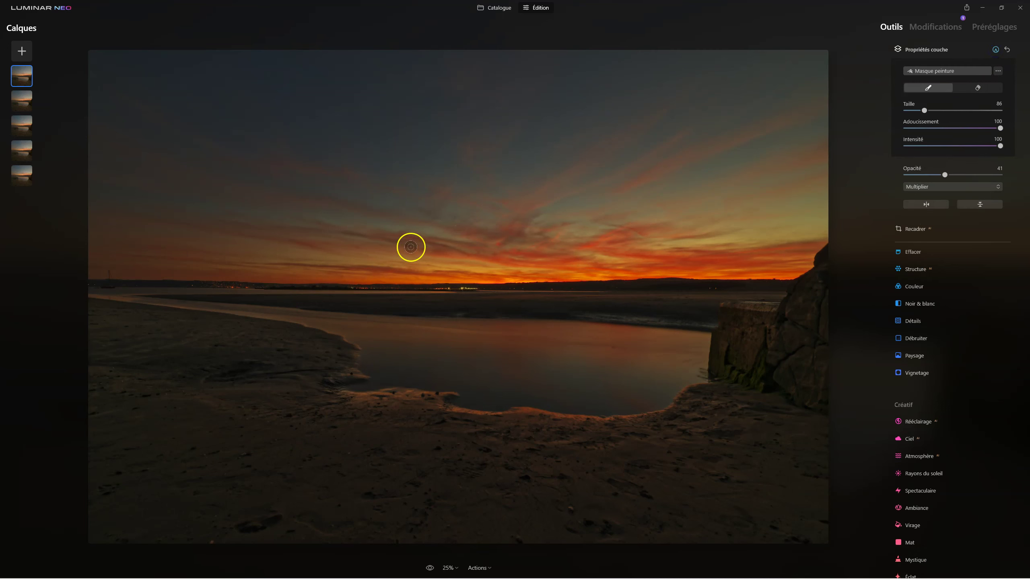
mouse_move(115, 245)
left_mouse_down()
mouse_move(855, 136)
mouse_move(604, 124)
mouse_move(93, 189)
mouse_move(805, 57)
mouse_move(155, 98)
mouse_move(506, 240)
left_mouse_up()
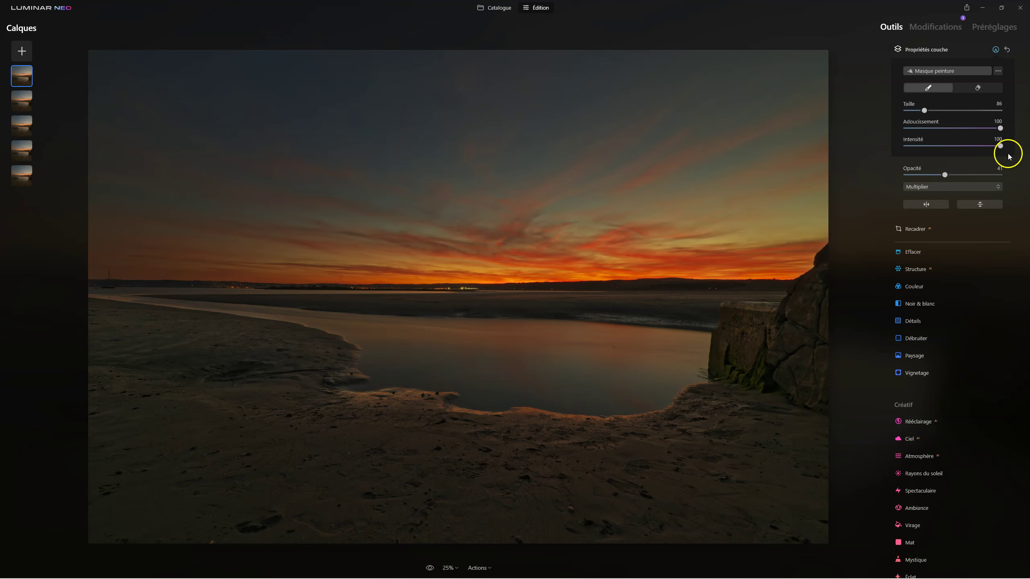
left_click(906, 175)
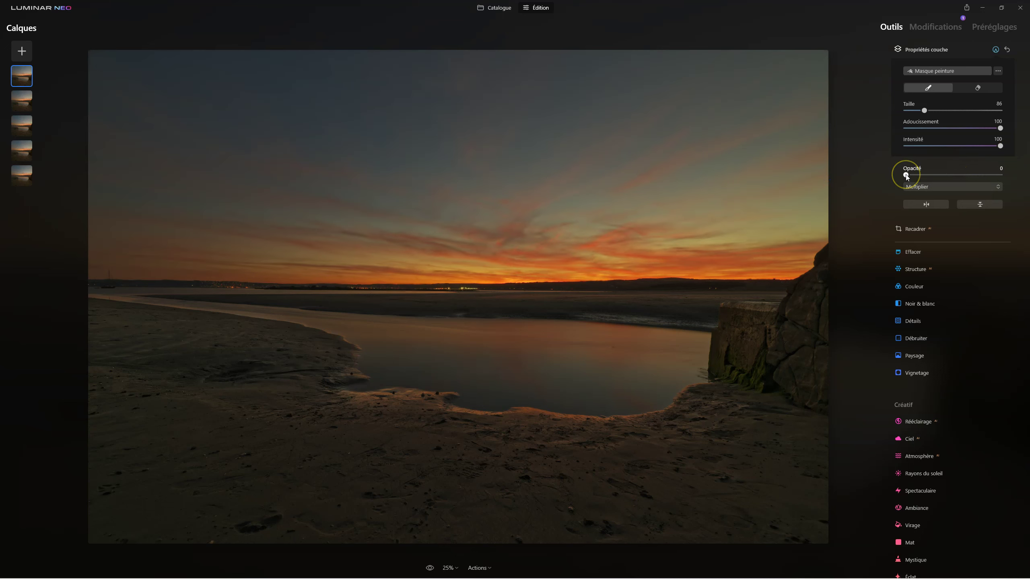
left_click_drag(940, 172, 950, 174)
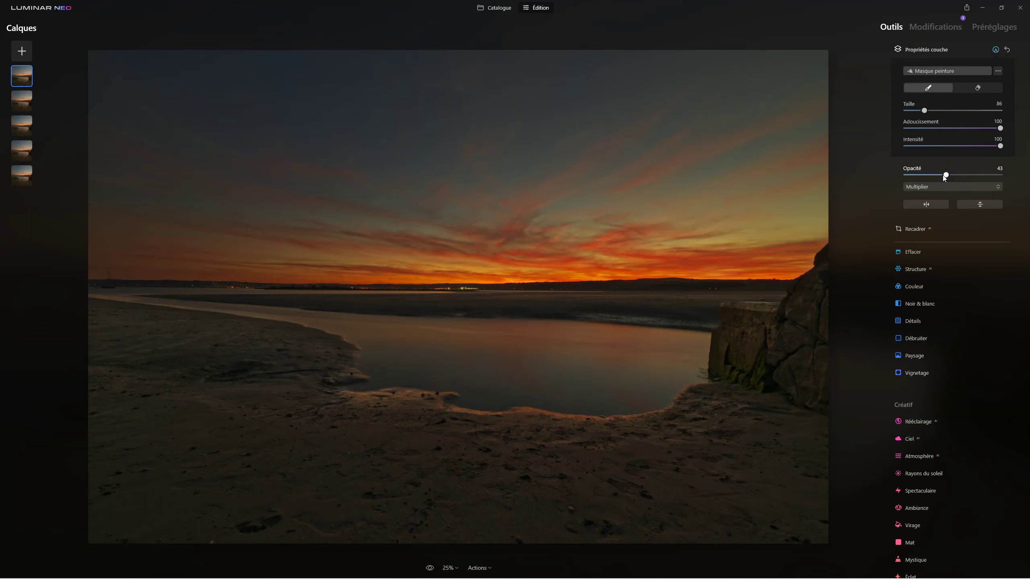
Toggle the preview twice to compare the original and edited sunset
left_click(429, 568)
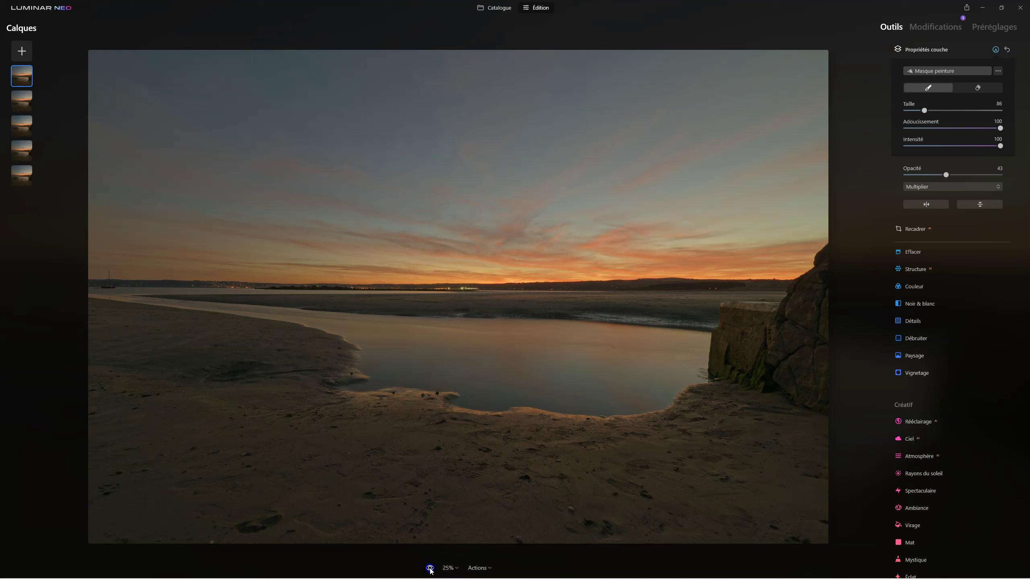
left_click(430, 568)
left_click(429, 568)
left_click(429, 568)
Extend the paint mask across the water by the rocks, comparing with the original
left_click(429, 568)
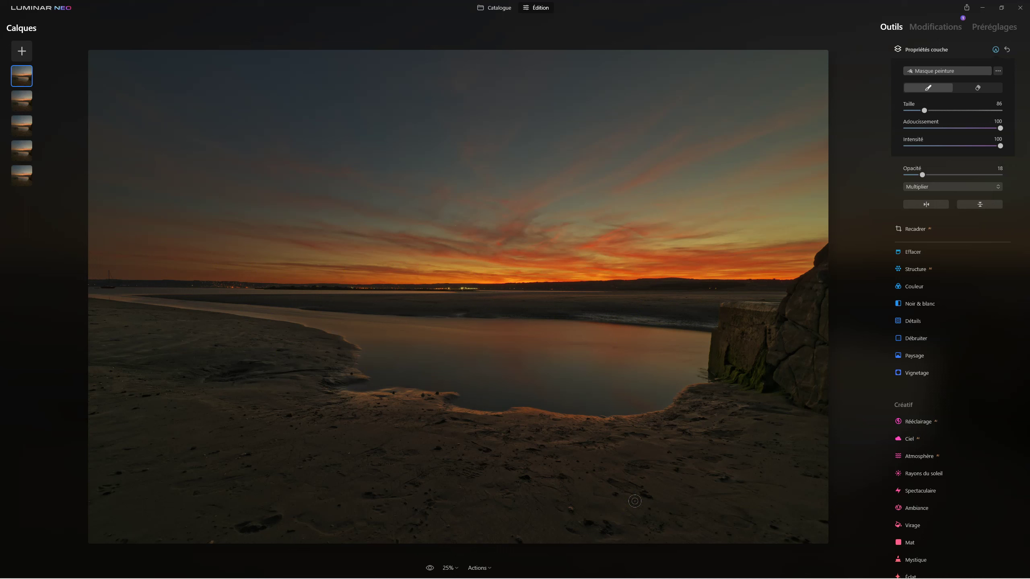
mouse_move(369, 345)
left_mouse_down()
mouse_move(372, 325)
mouse_move(535, 349)
mouse_move(404, 330)
mouse_move(669, 342)
mouse_move(639, 379)
mouse_move(558, 388)
left_mouse_up()
left_click_drag(475, 389, 401, 375)
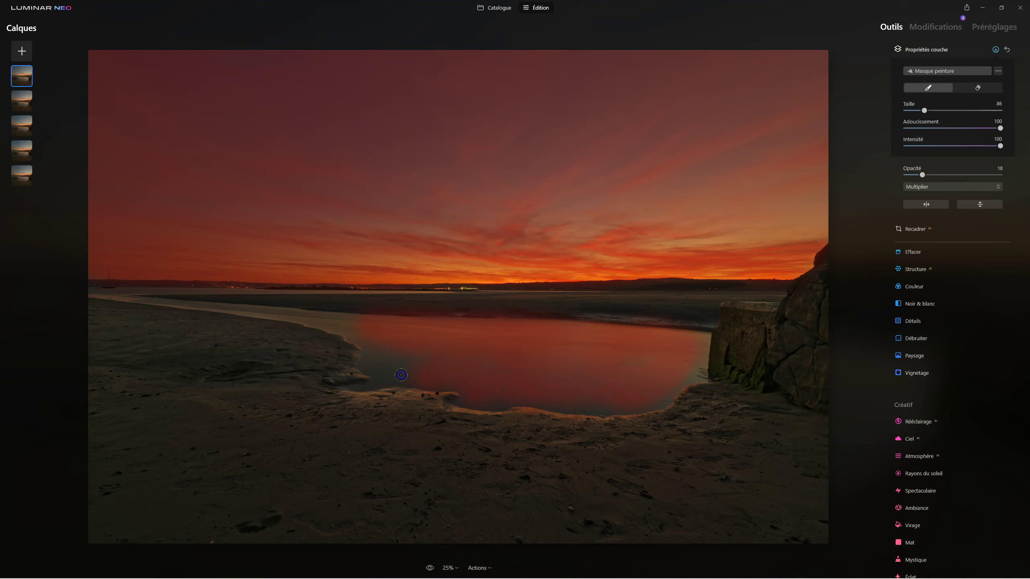
left_click_drag(535, 359, 669, 422)
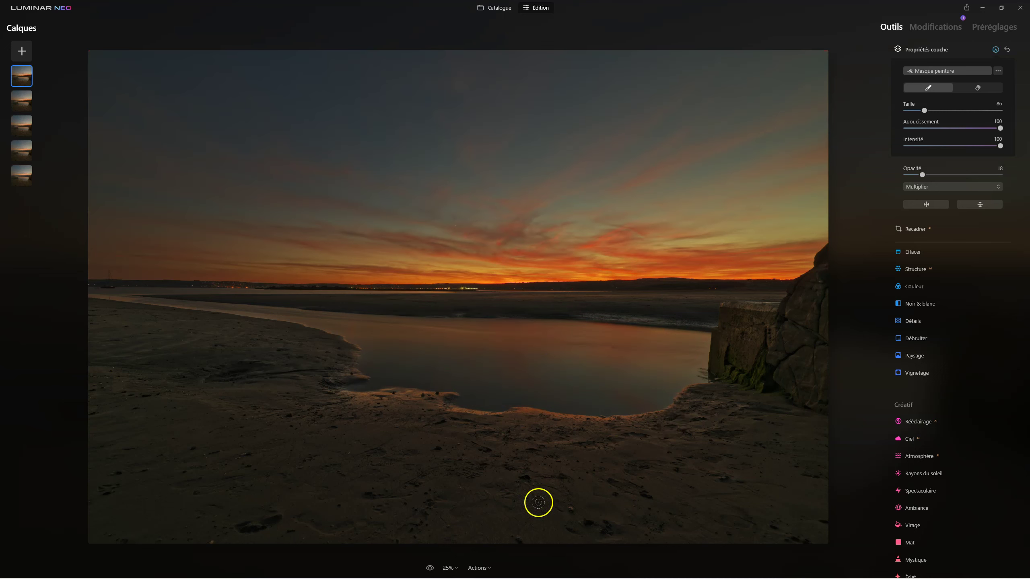
left_click(431, 569)
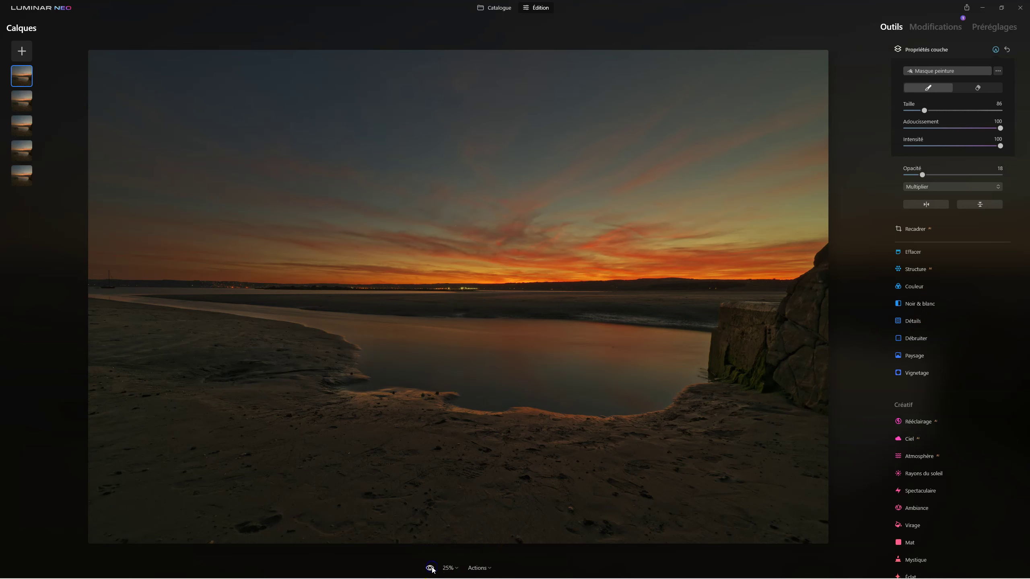